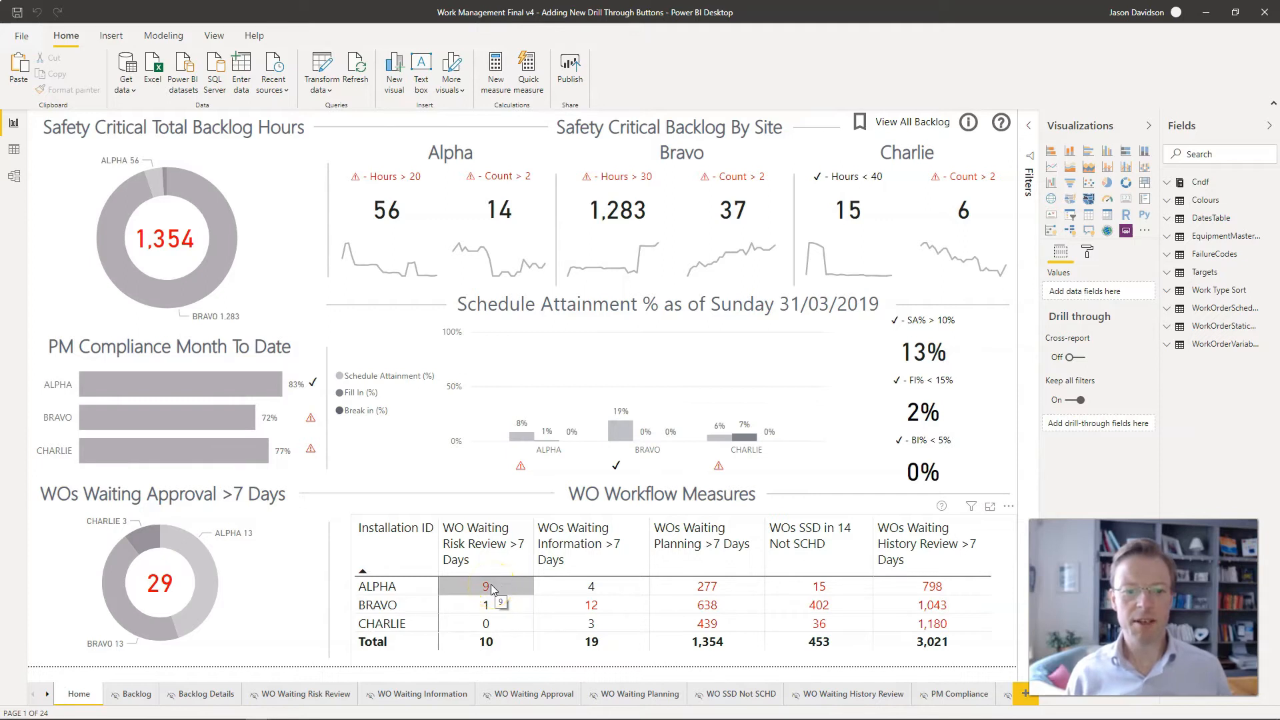
- Examine the drill-through pages offered for ALPHA in the PM Compliance chart and for ALPHA's WOs Waiting Information >7 Days value
click(241, 382)
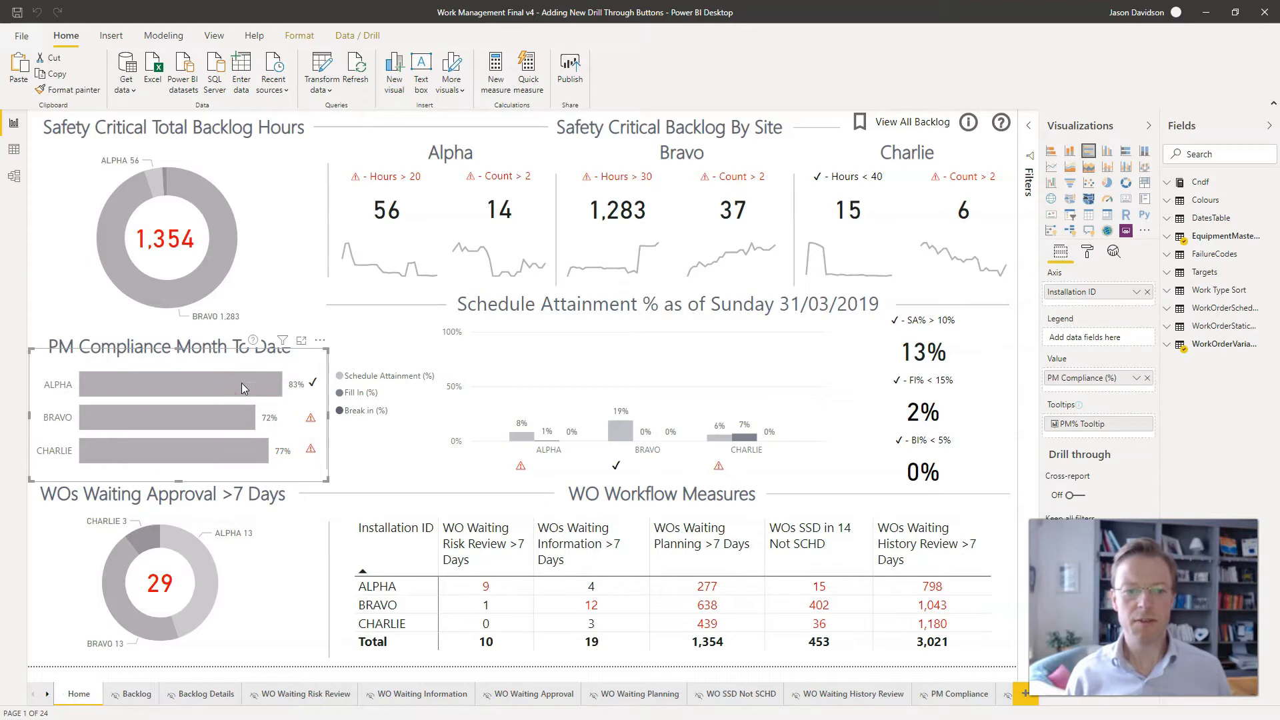
right_click(241, 383)
click(313, 455)
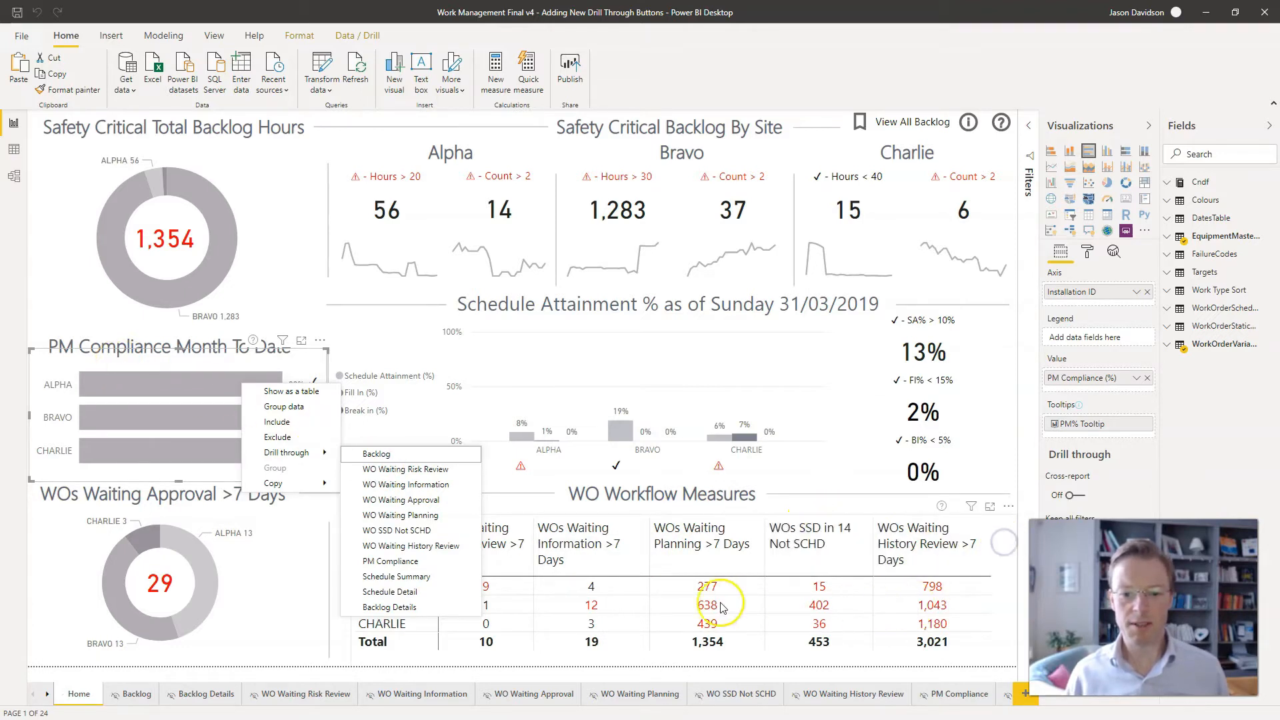
click(582, 588)
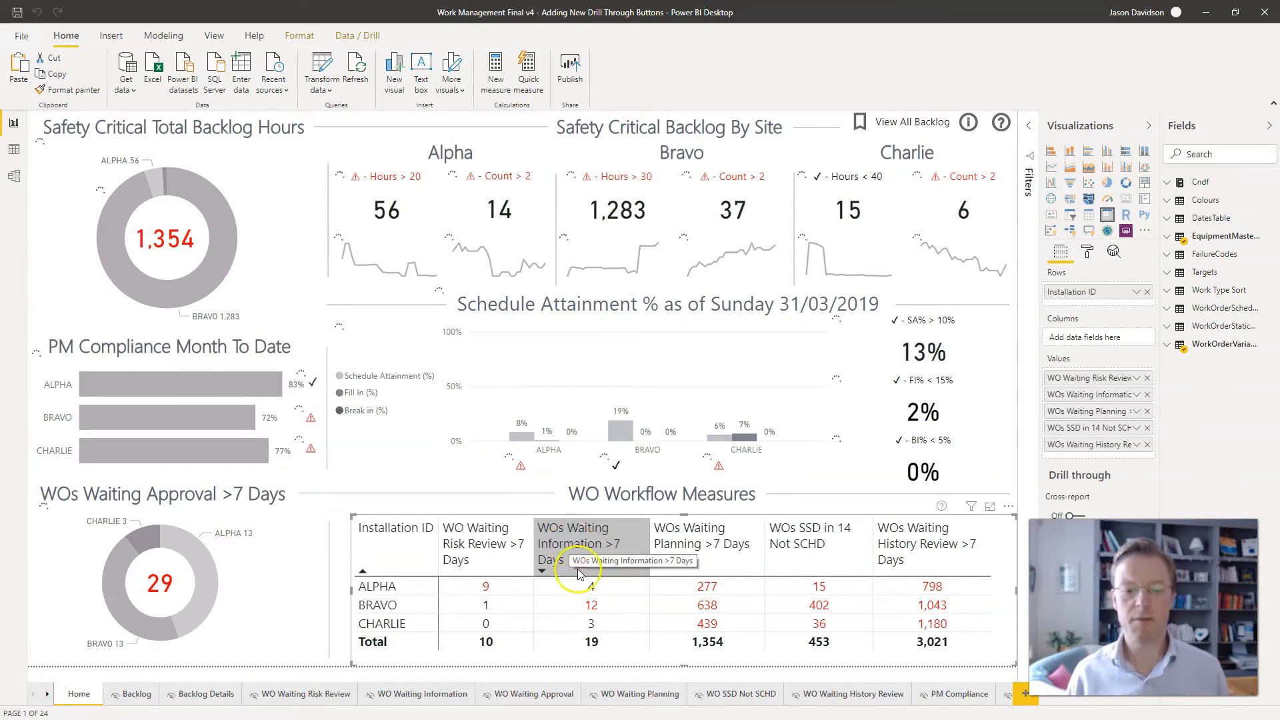
right_click(590, 589)
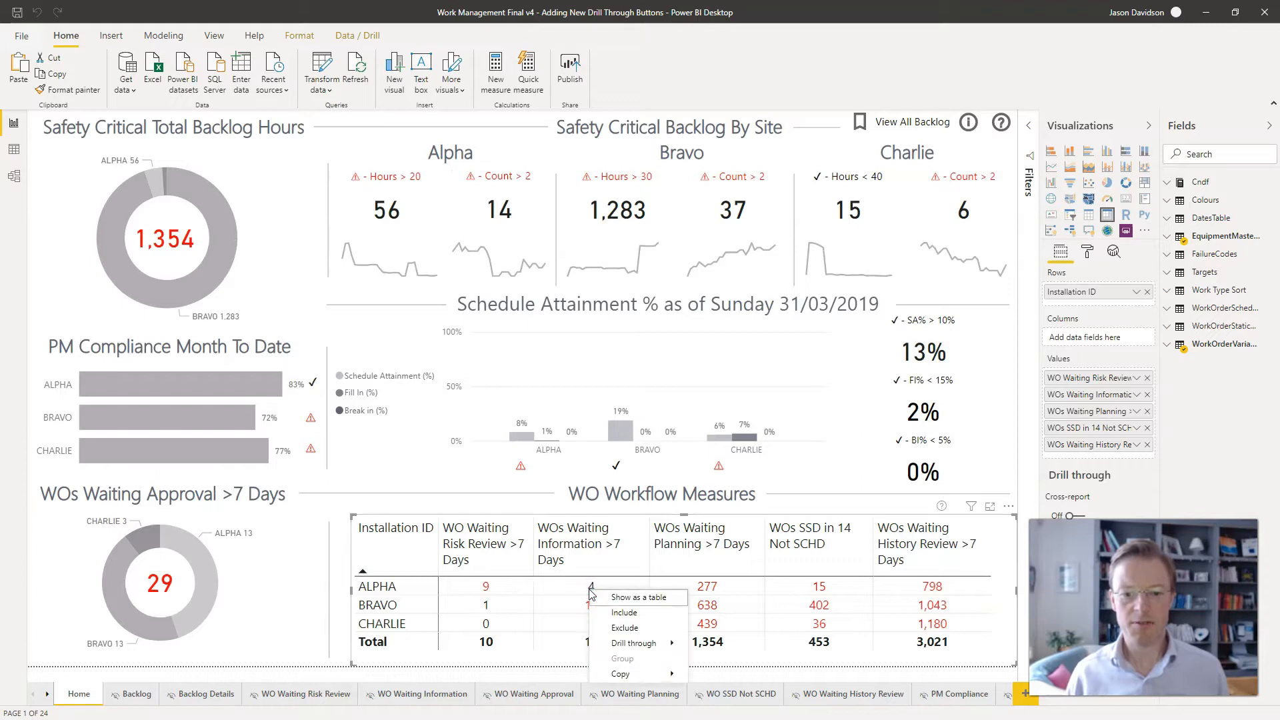
mouse_move(636, 644)
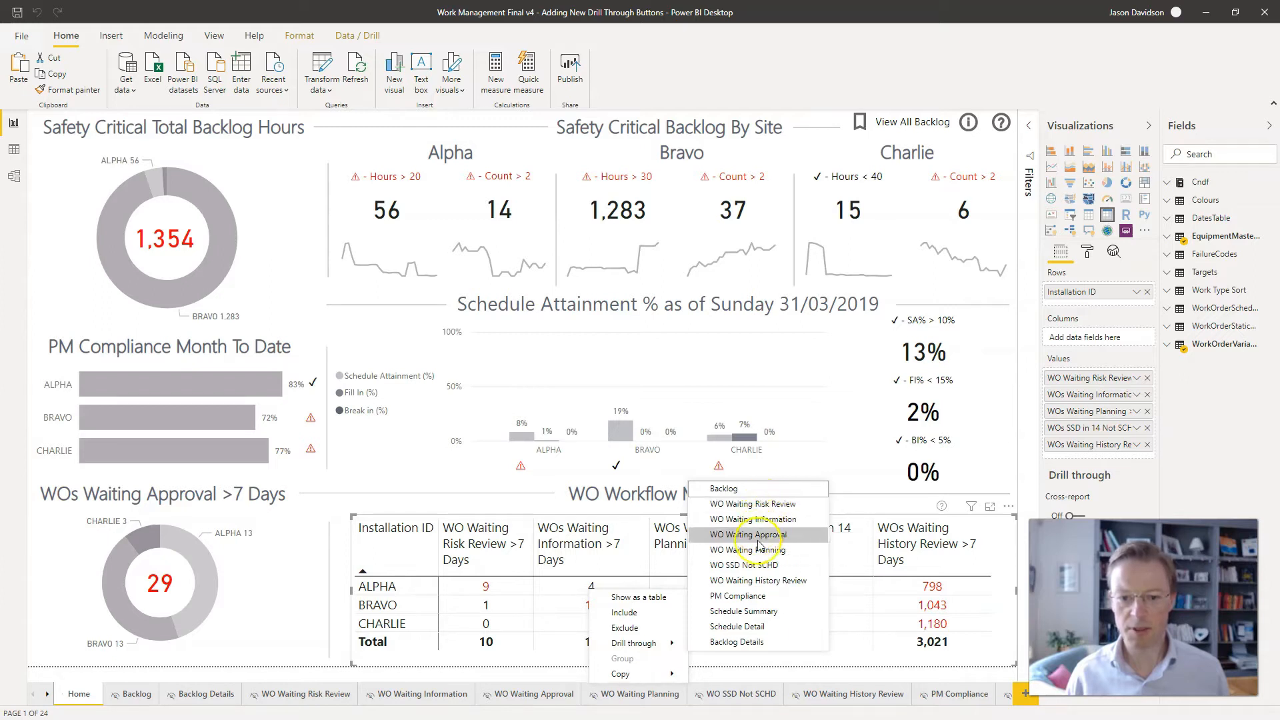
click(720, 673)
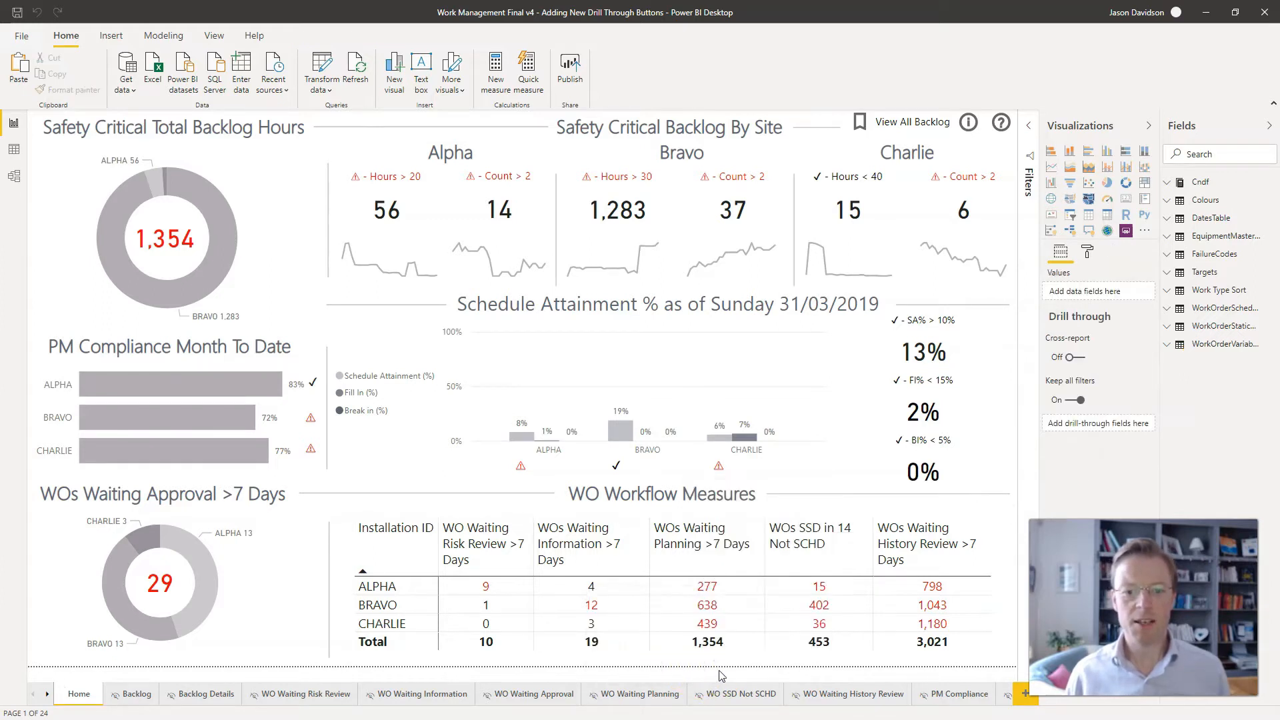
- Shorten the WO Workflow Measures table from its lower edge and nudge it up to free space beneath it
click(675, 519)
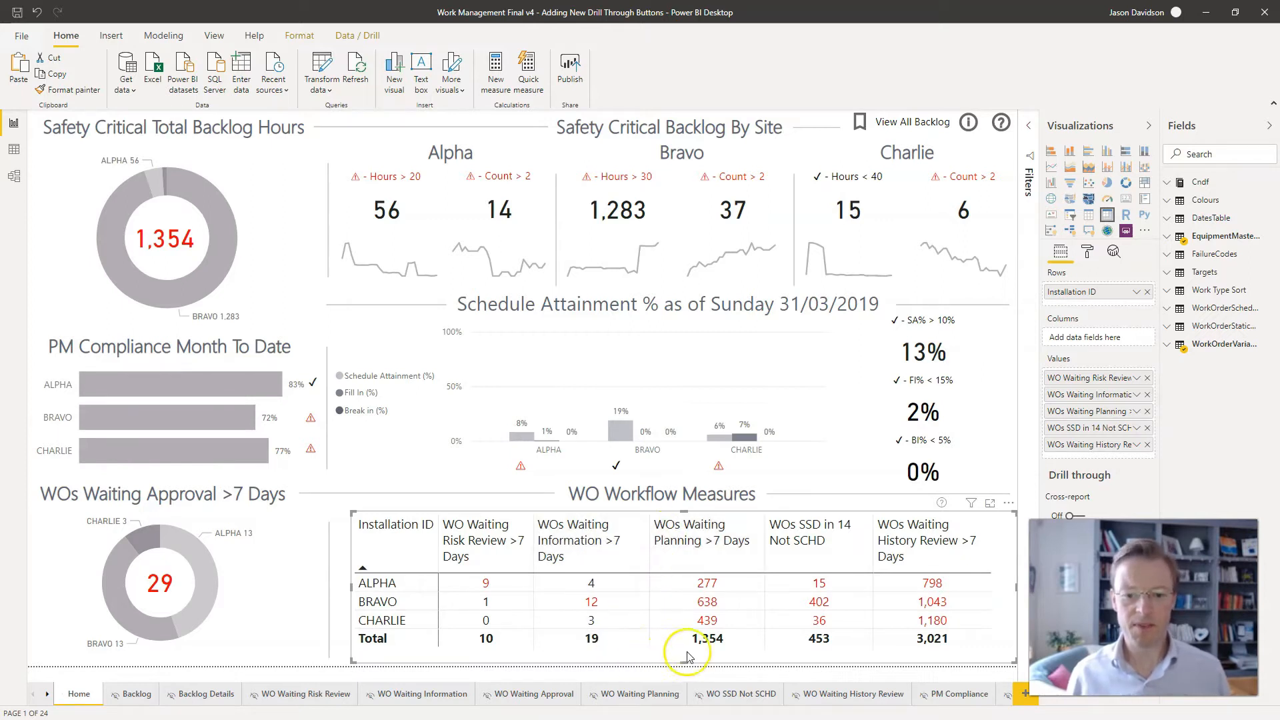
drag(683, 660, 685, 648)
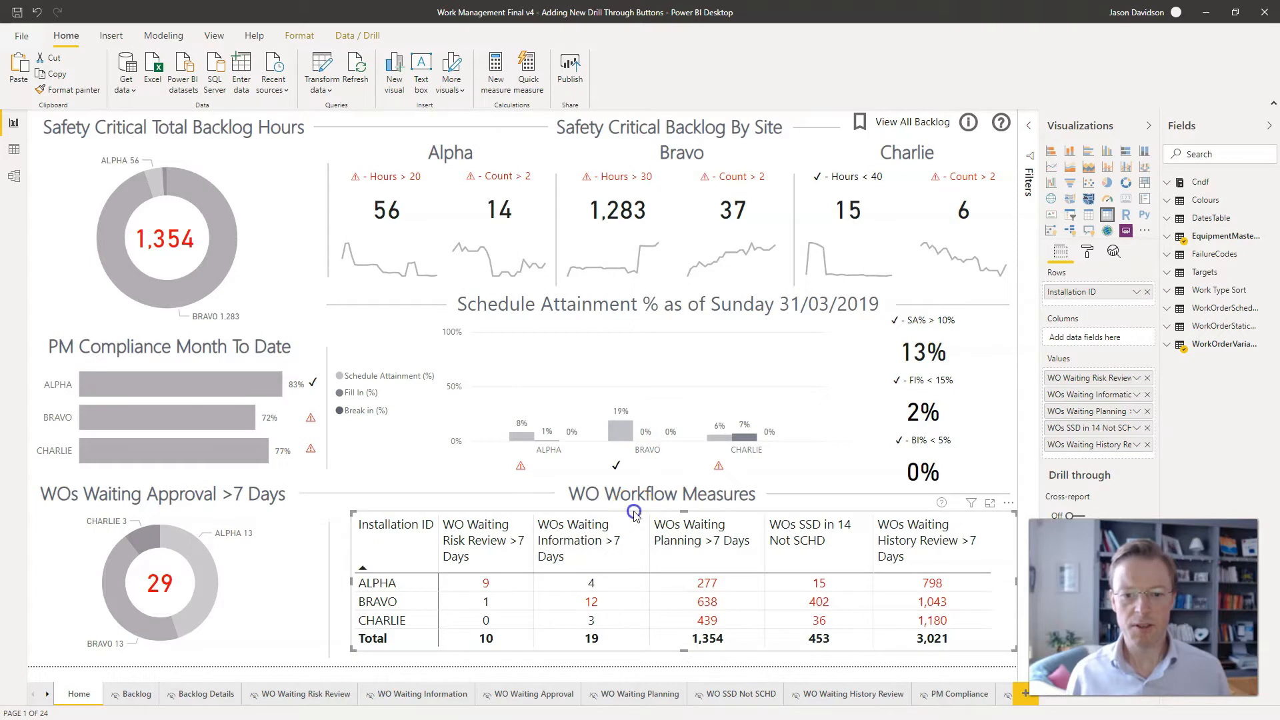
click(634, 518)
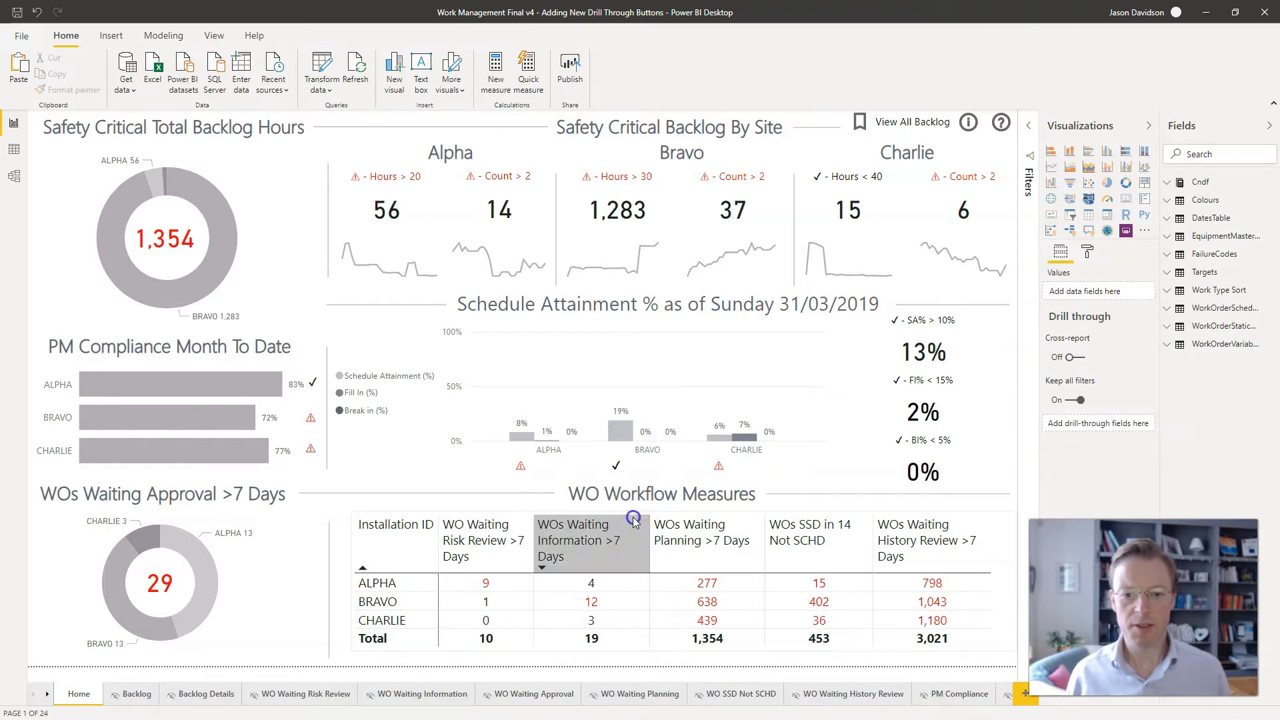
click(636, 518)
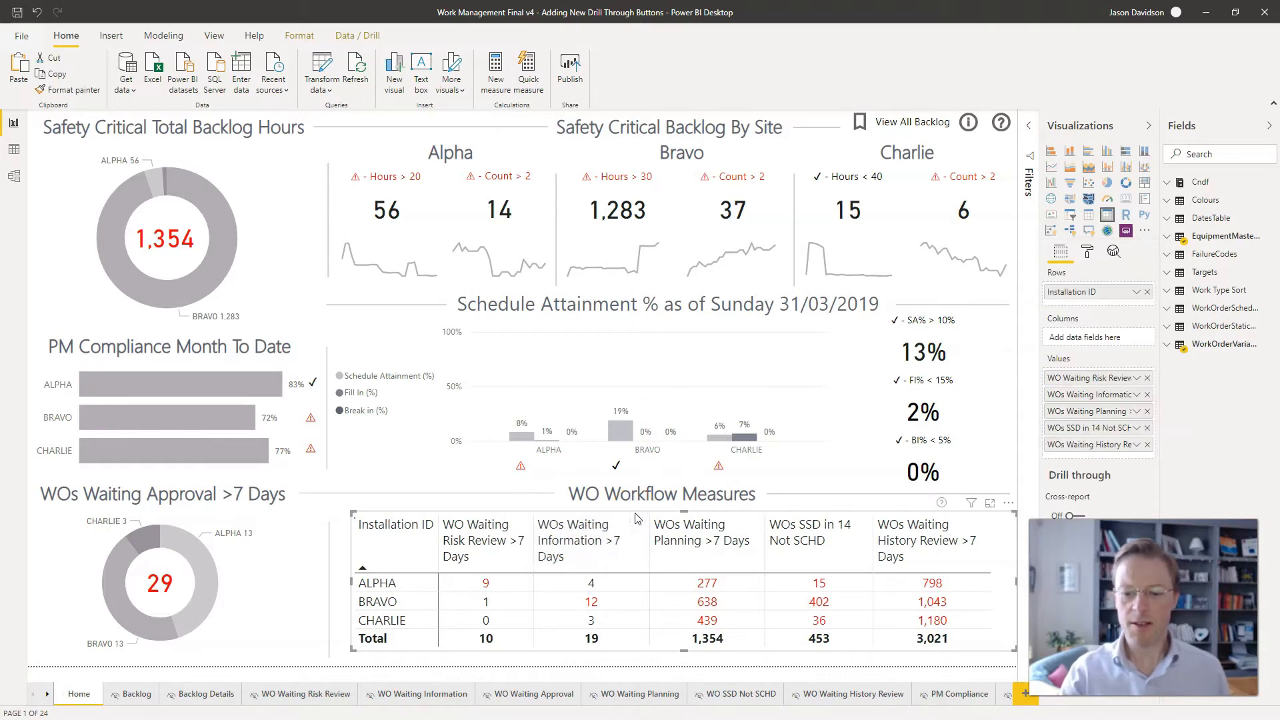
key(Up)
click(637, 519)
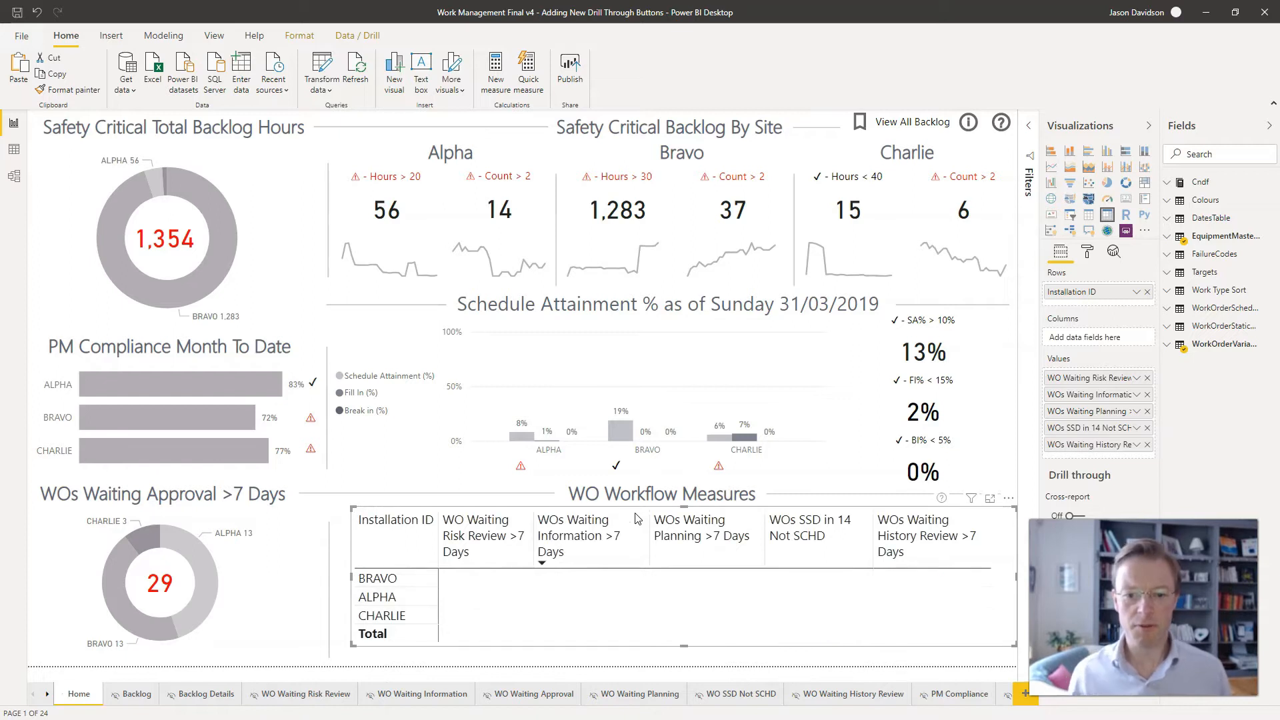
click(693, 642)
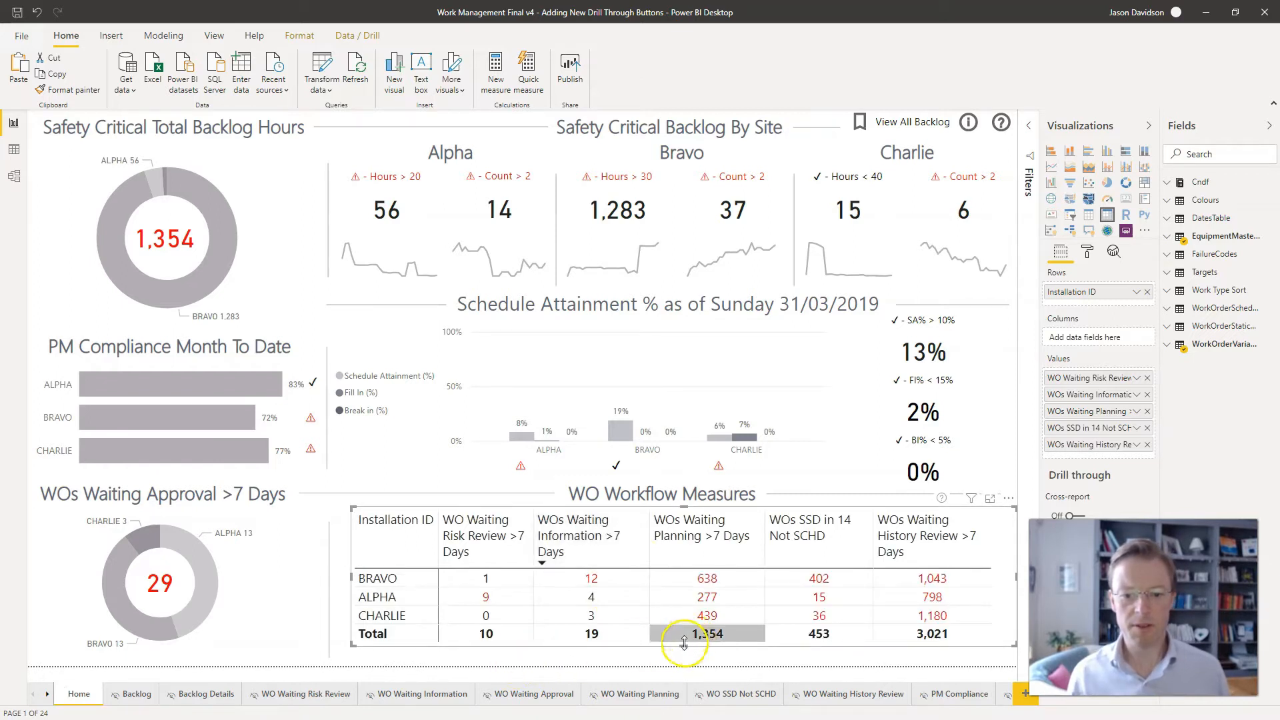
drag(683, 642, 683, 646)
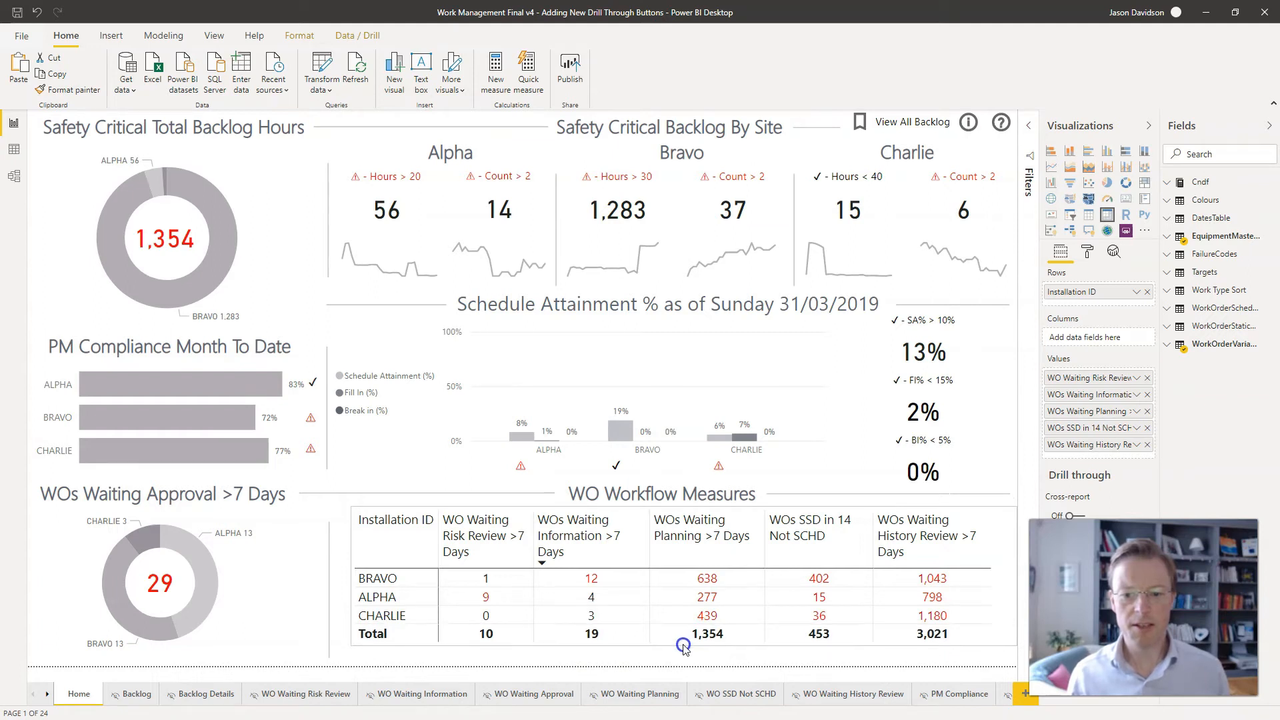
click(610, 655)
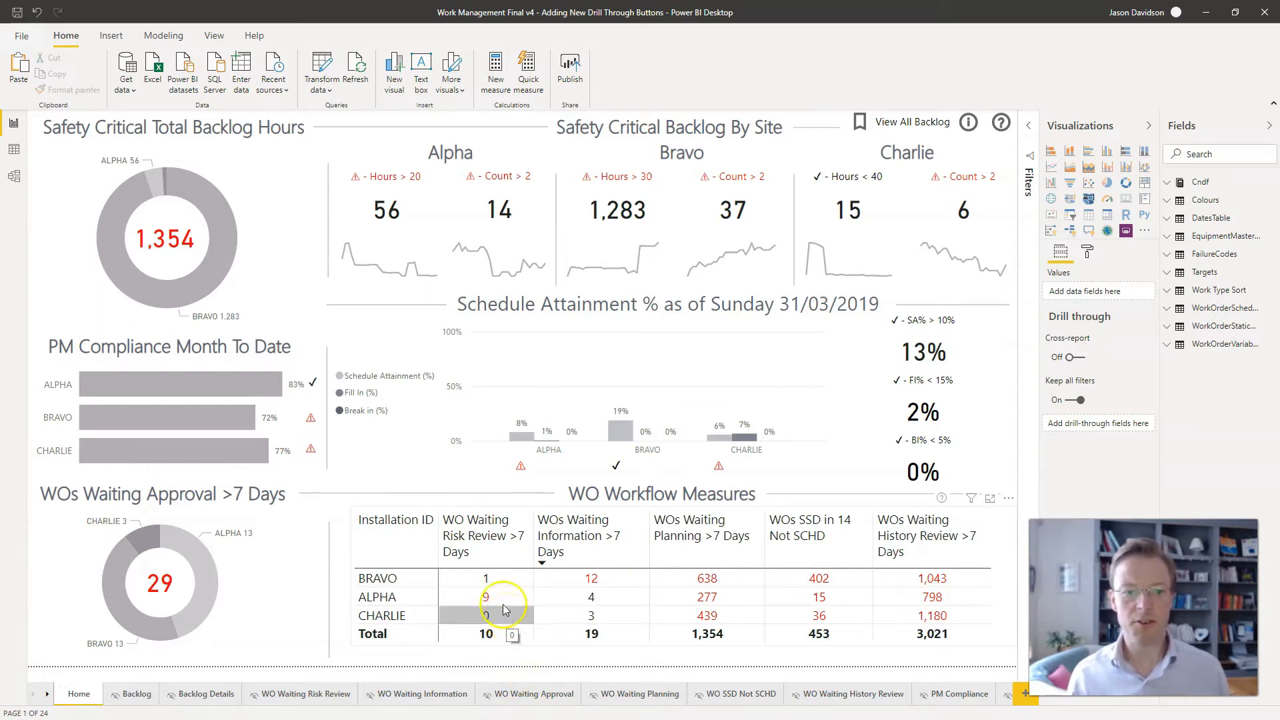
click(491, 634)
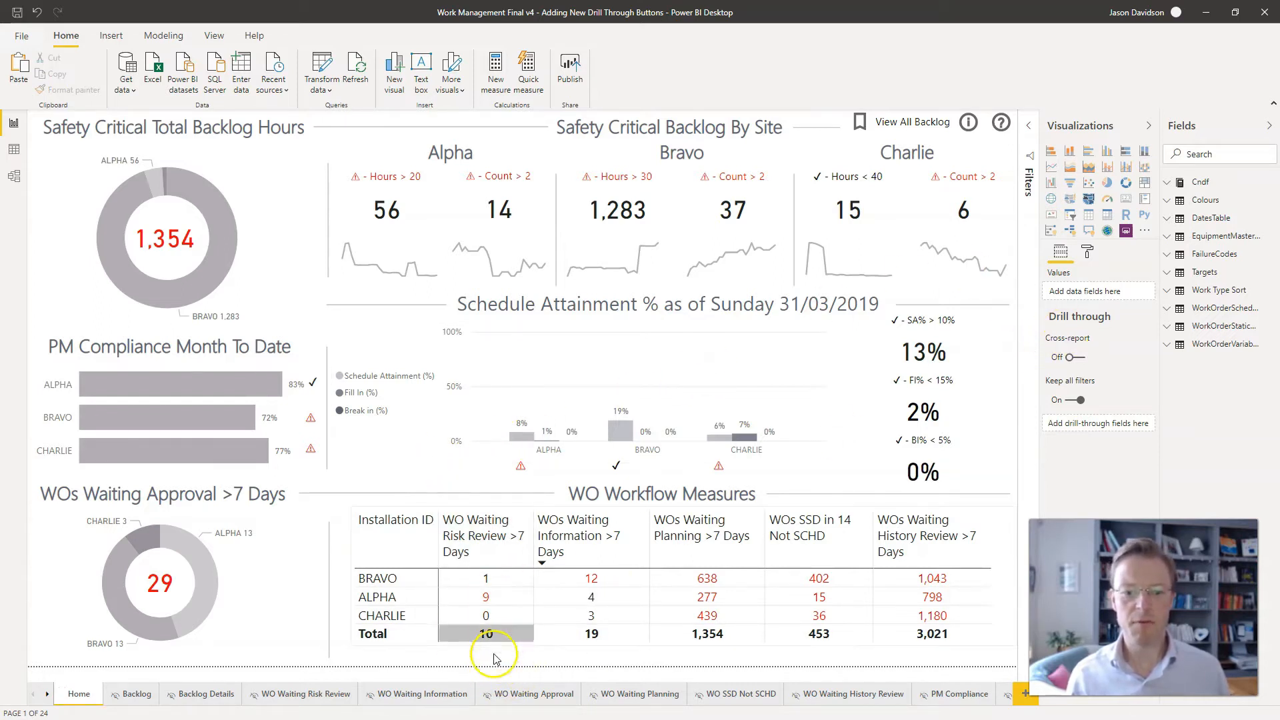
click(587, 232)
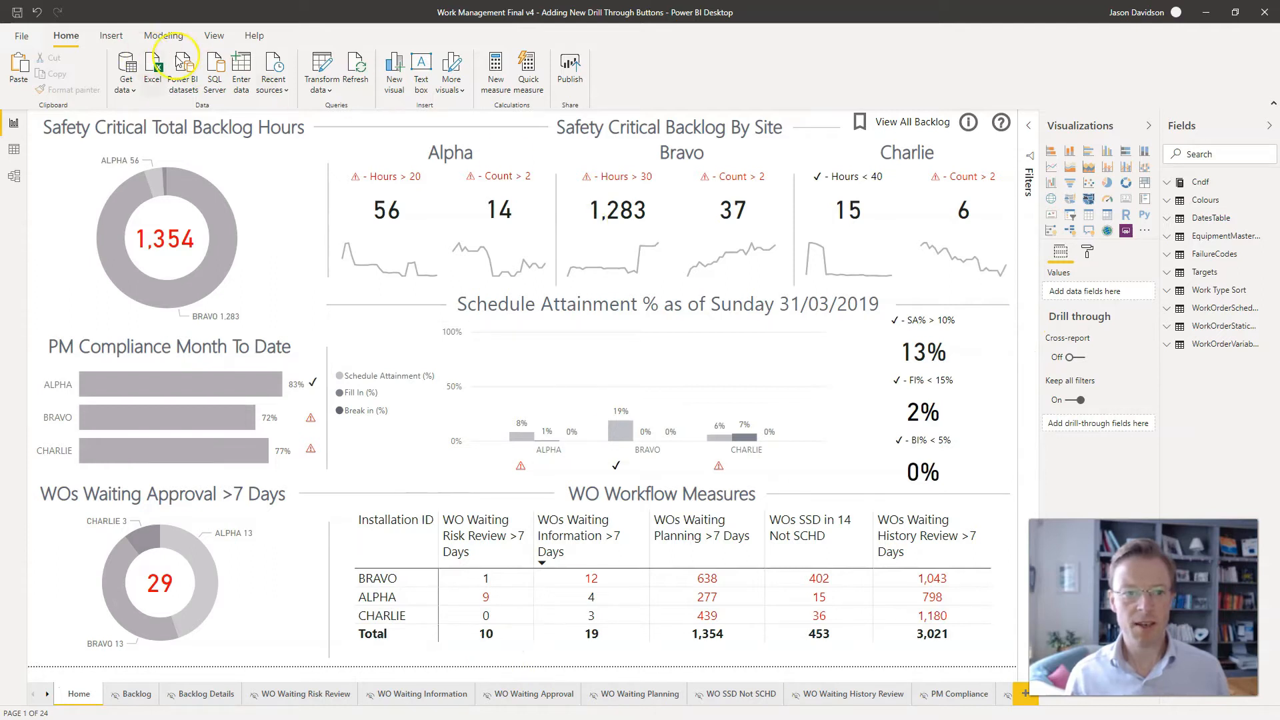
- Insert a blank button and place it directly below the Total of the WO Waiting Risk Review >7 Days column
click(120, 40)
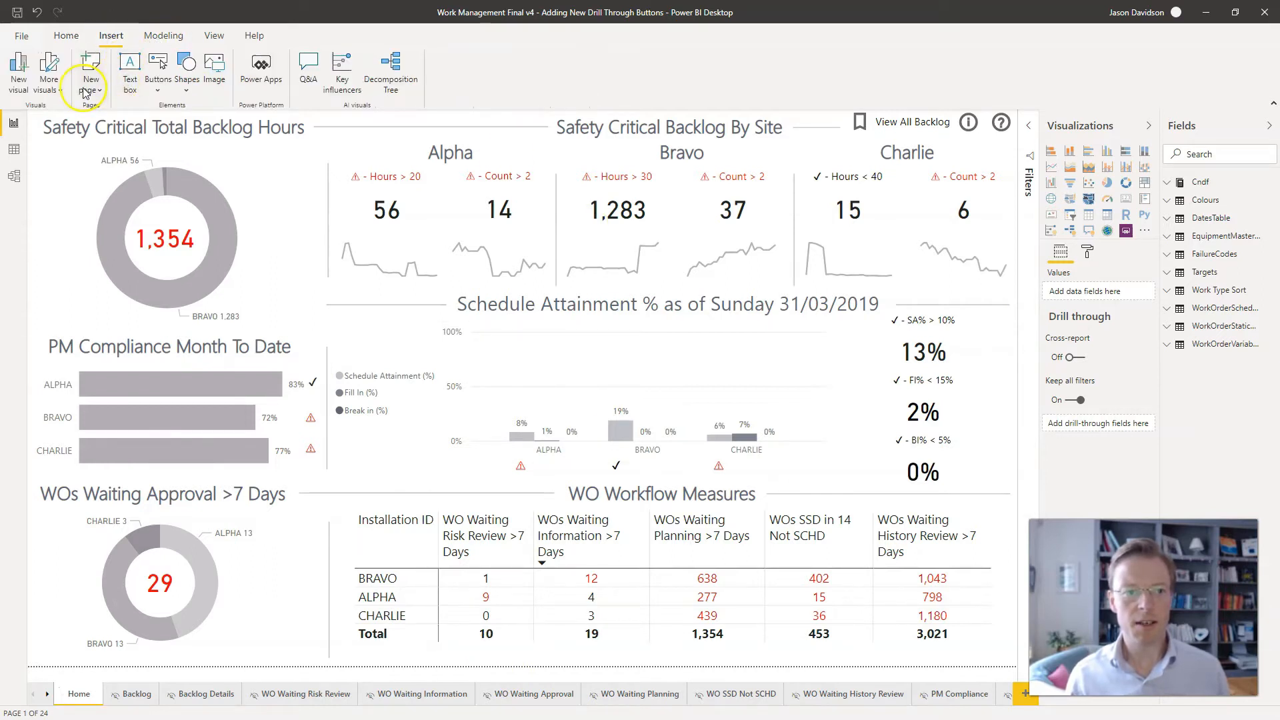
click(160, 91)
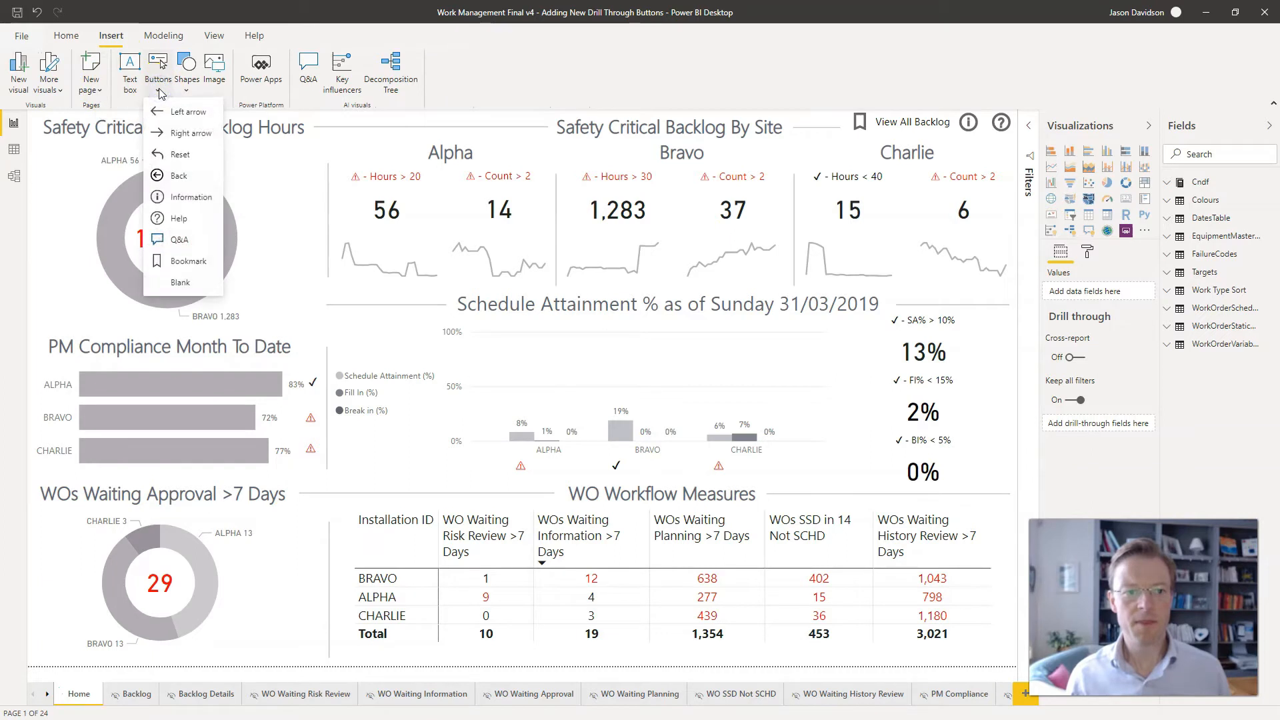
click(180, 284)
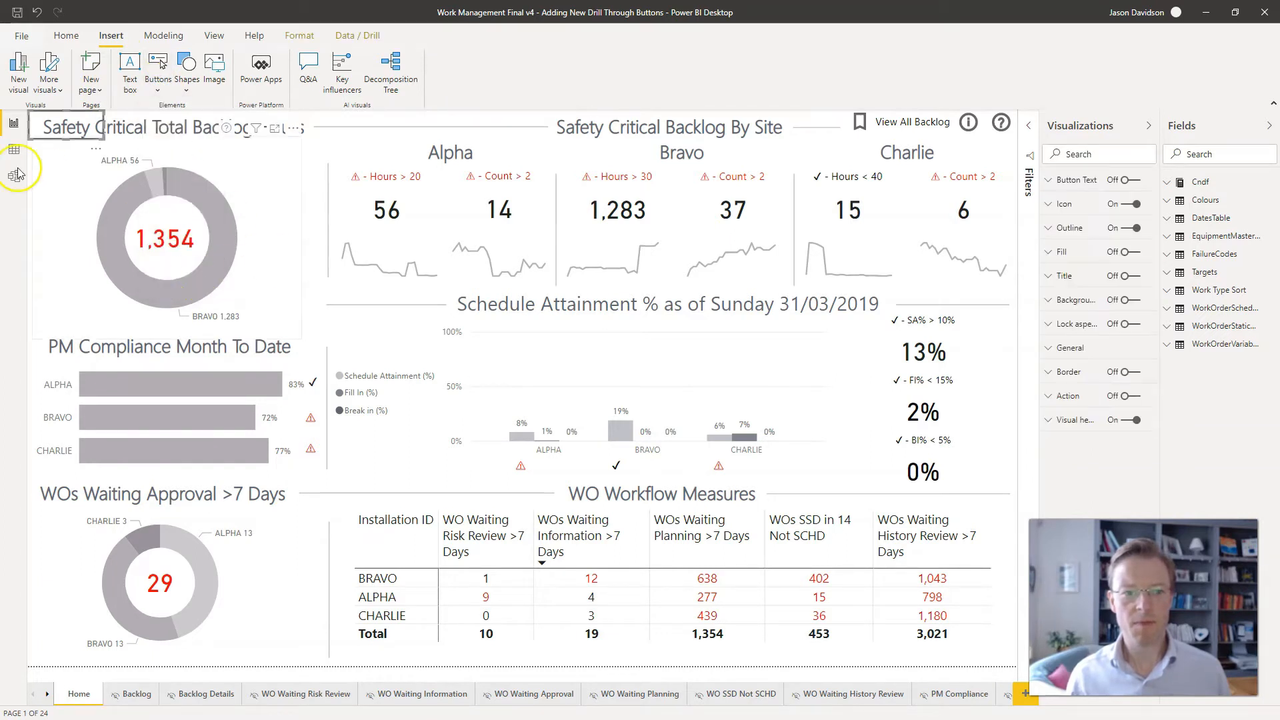
drag(81, 140, 487, 646)
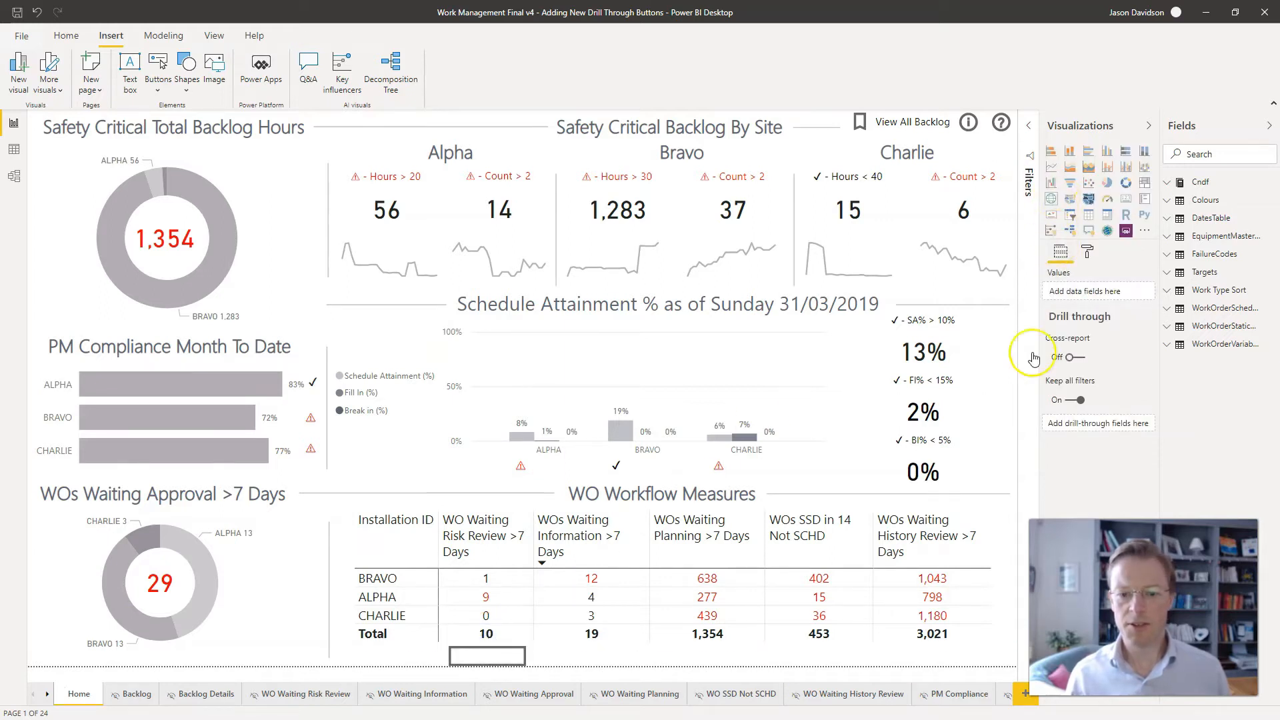
- Turn on the new button's text and set its default-state label to "Drill"
click(505, 661)
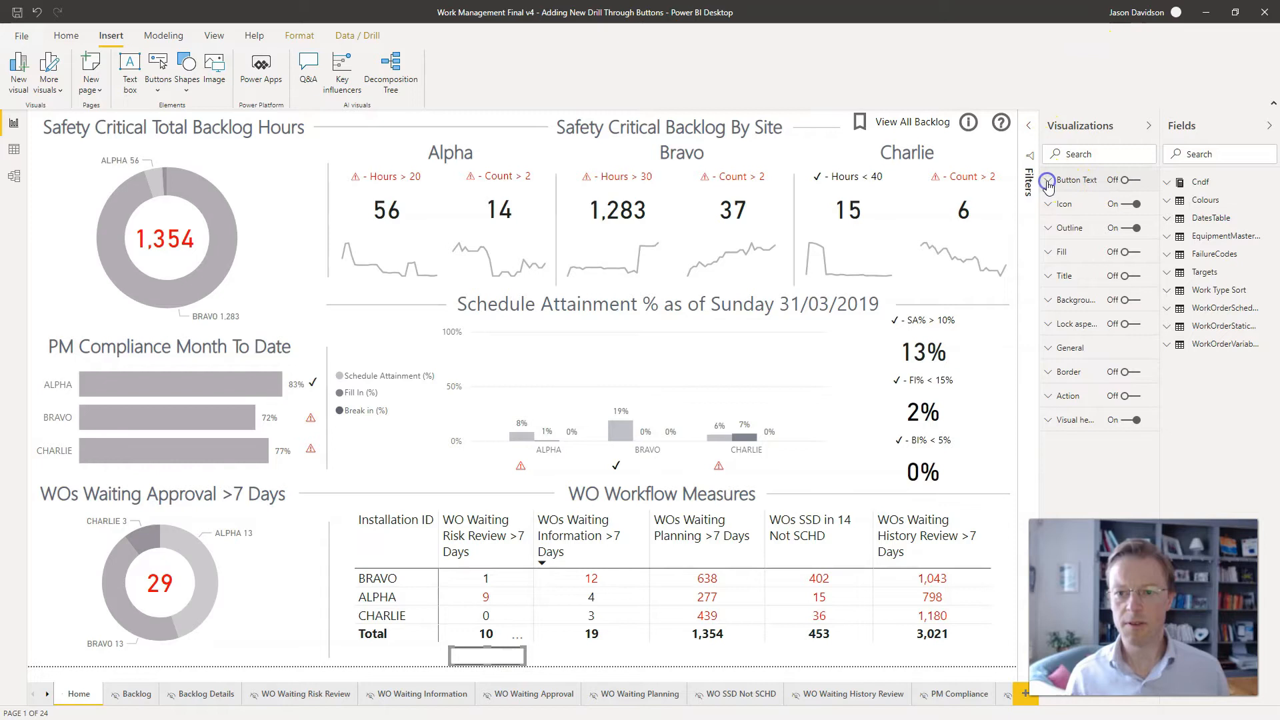
click(1048, 181)
click(1128, 182)
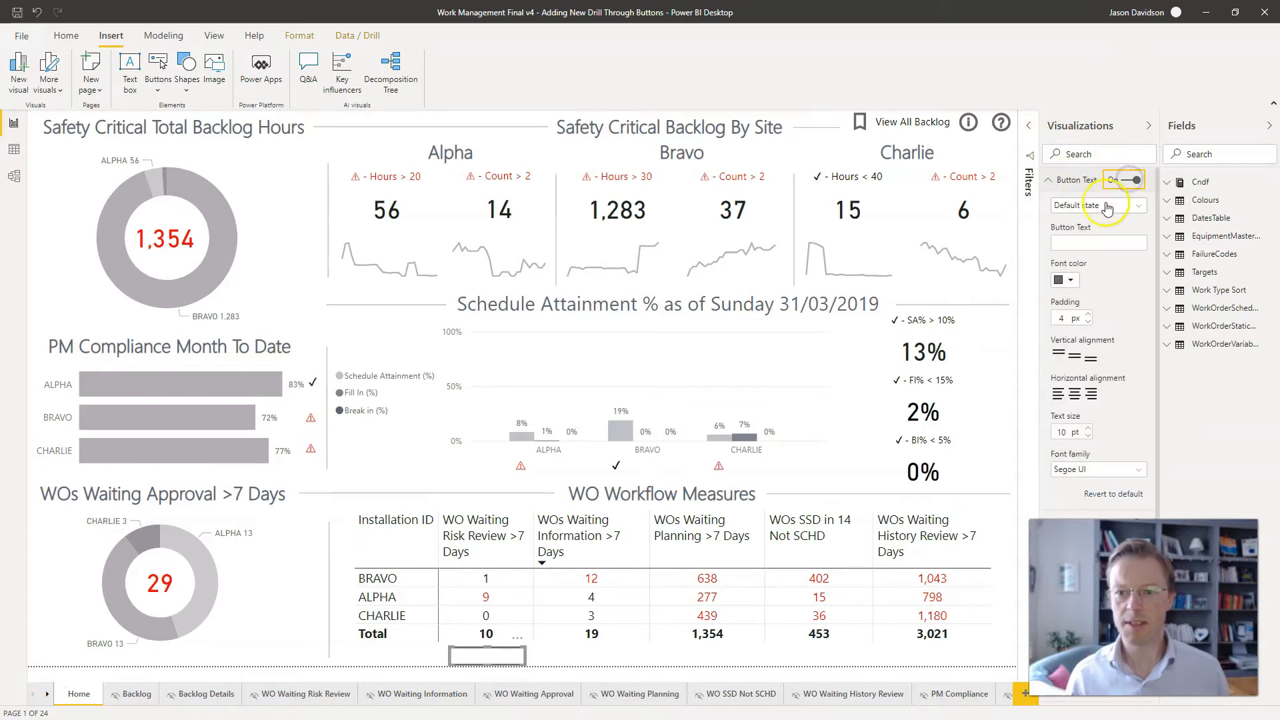
click(1079, 242)
text(Drill)
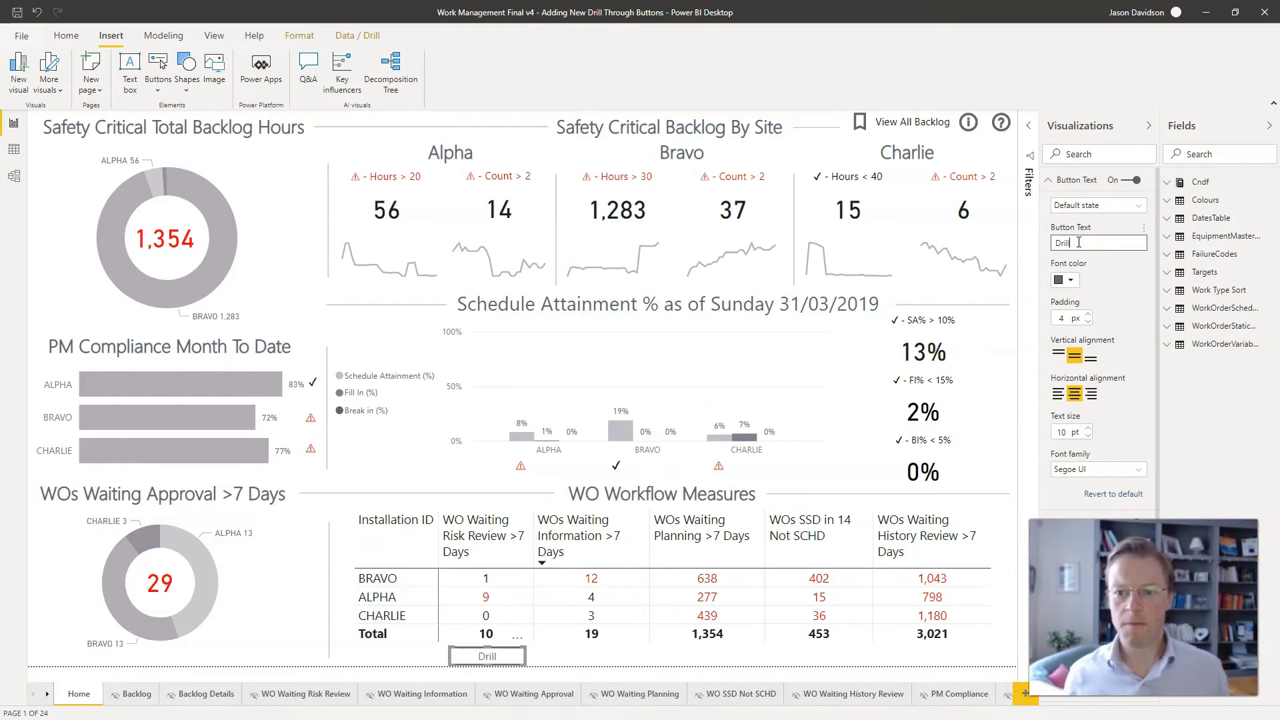
click(1085, 320)
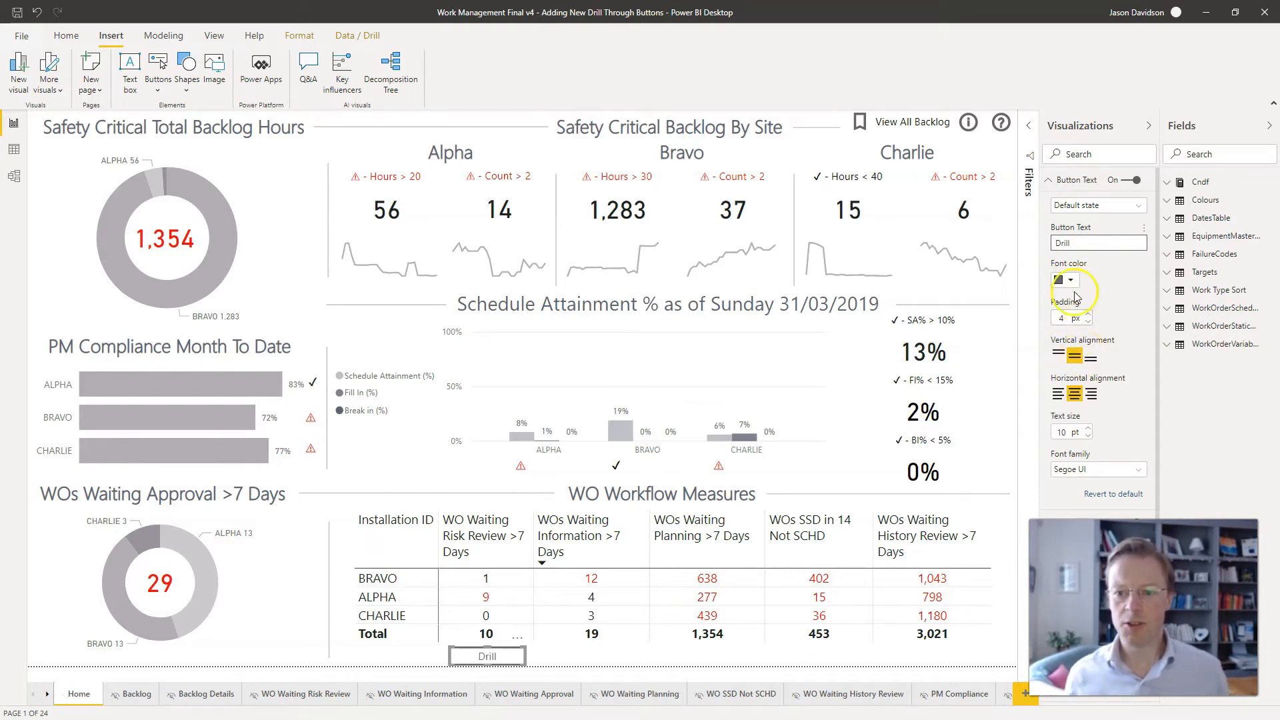
click(1052, 182)
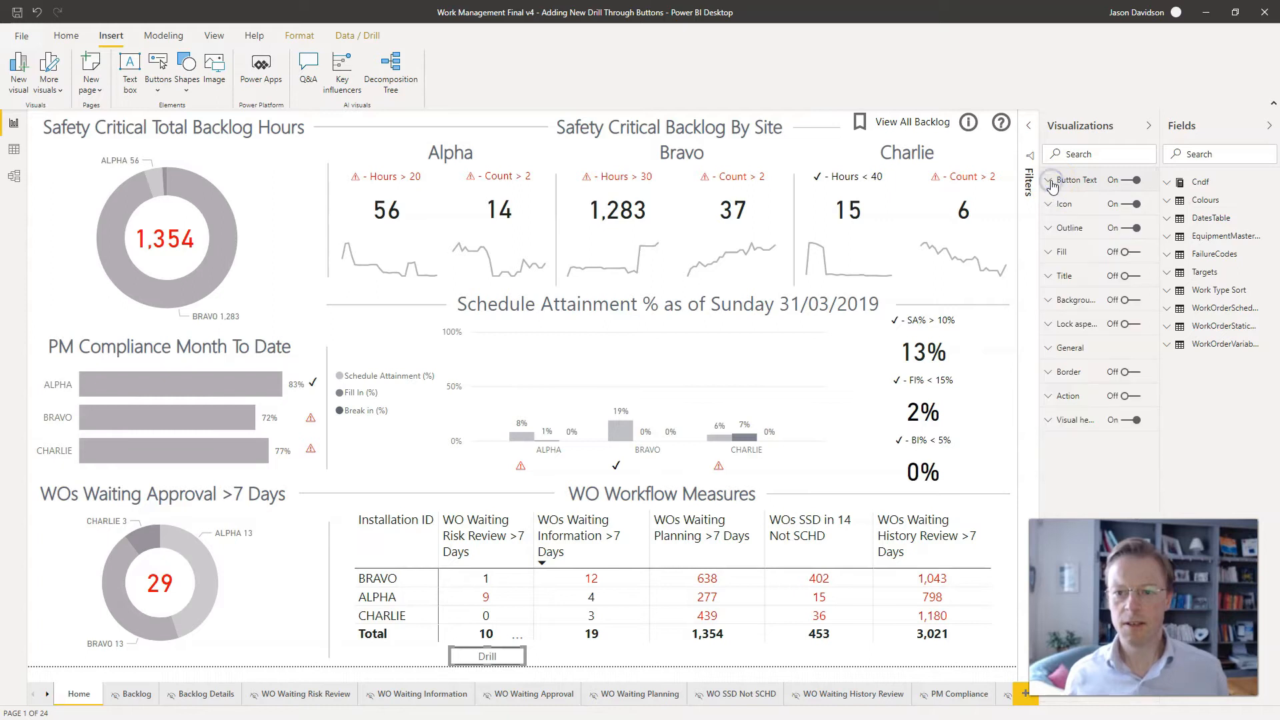
- Set the Drill button's outline weight to 1 pt
click(1049, 227)
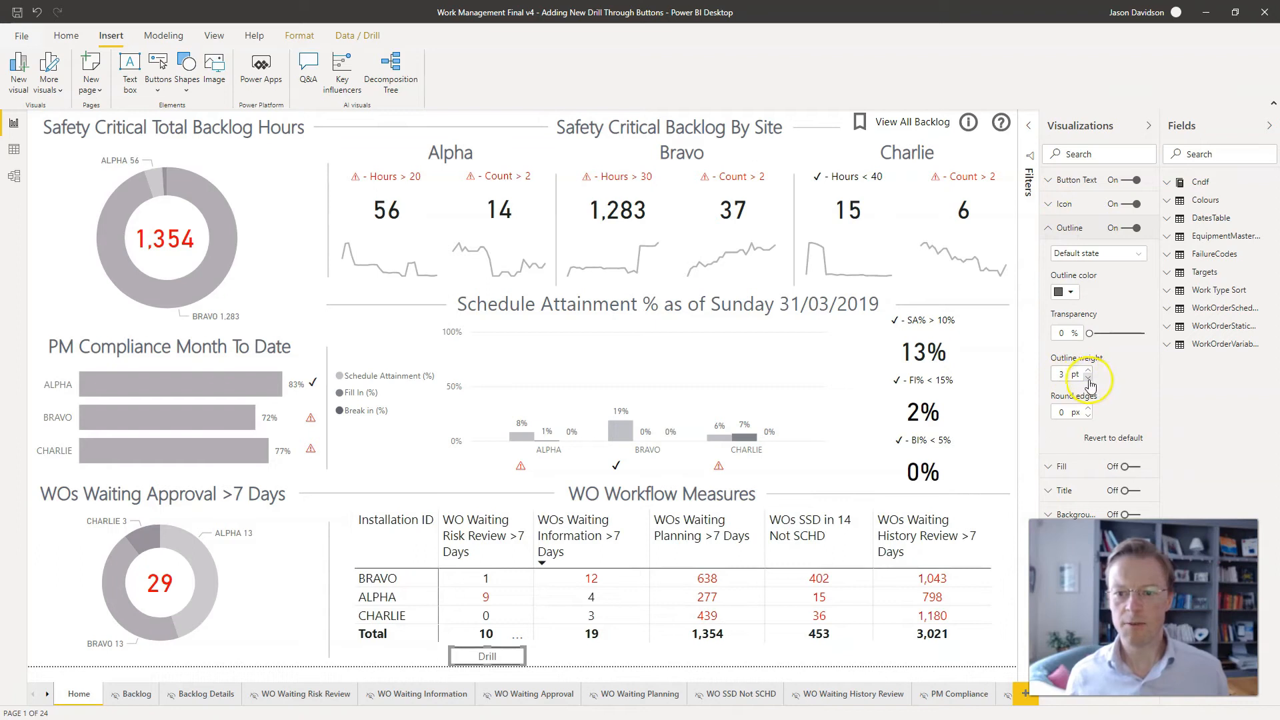
click(1088, 378)
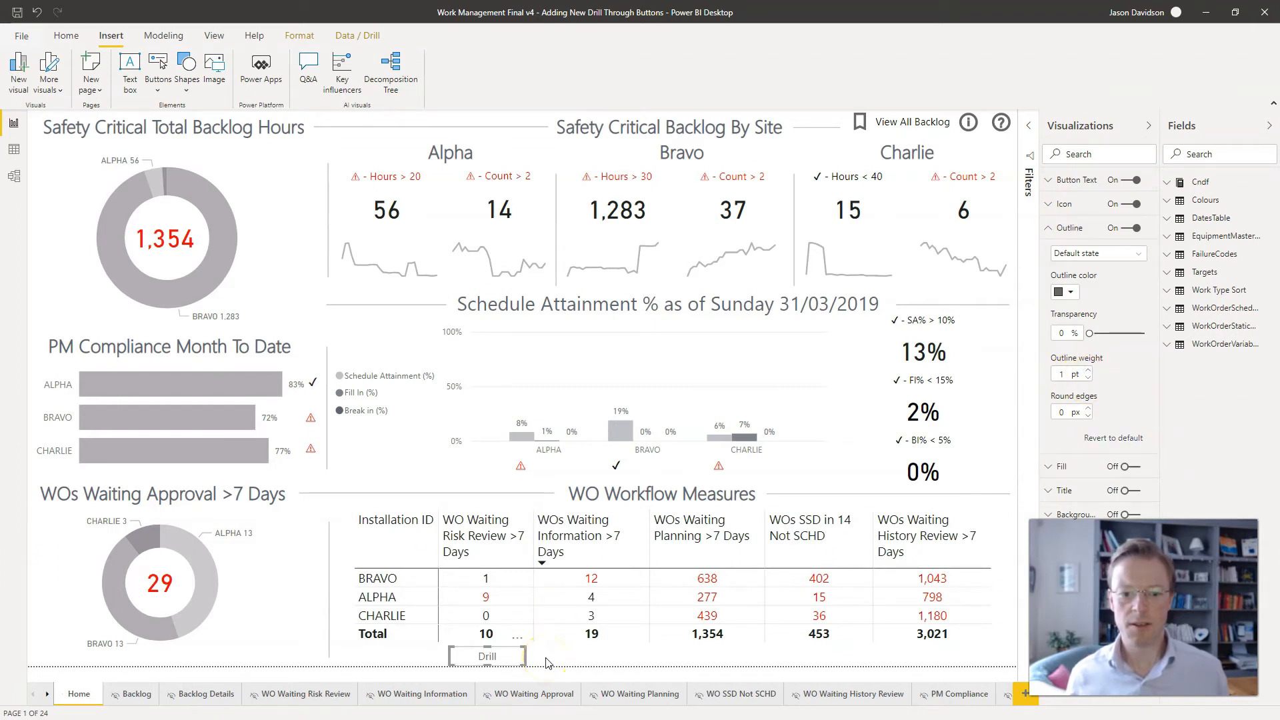
click(1064, 239)
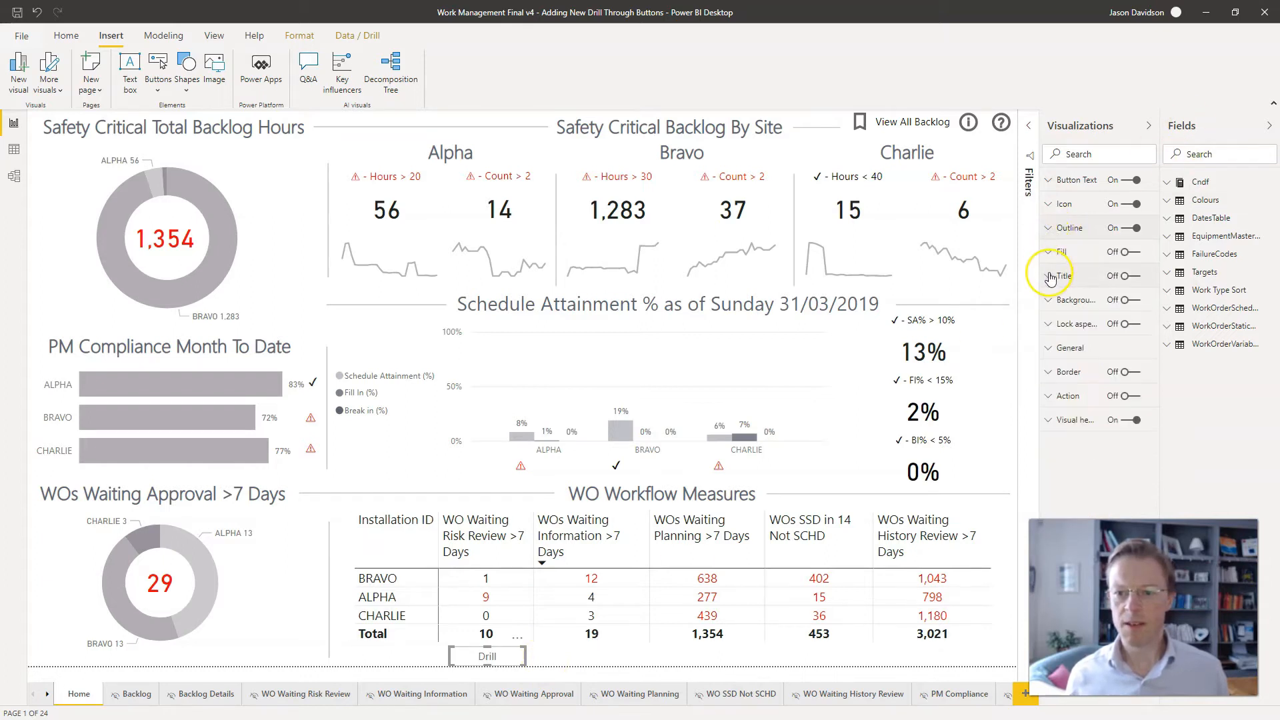
- Turn on the Drill button's background and give it a medium grey theme colour
click(1126, 301)
click(1050, 301)
click(1070, 341)
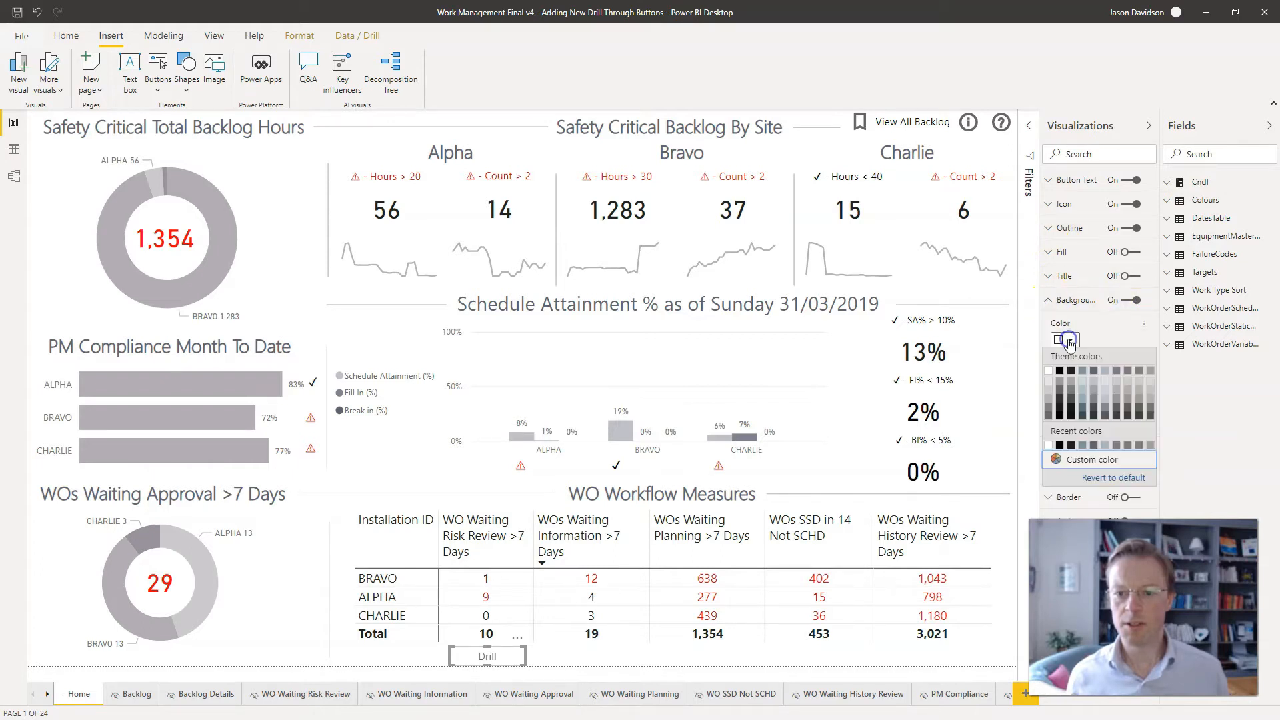
click(1061, 385)
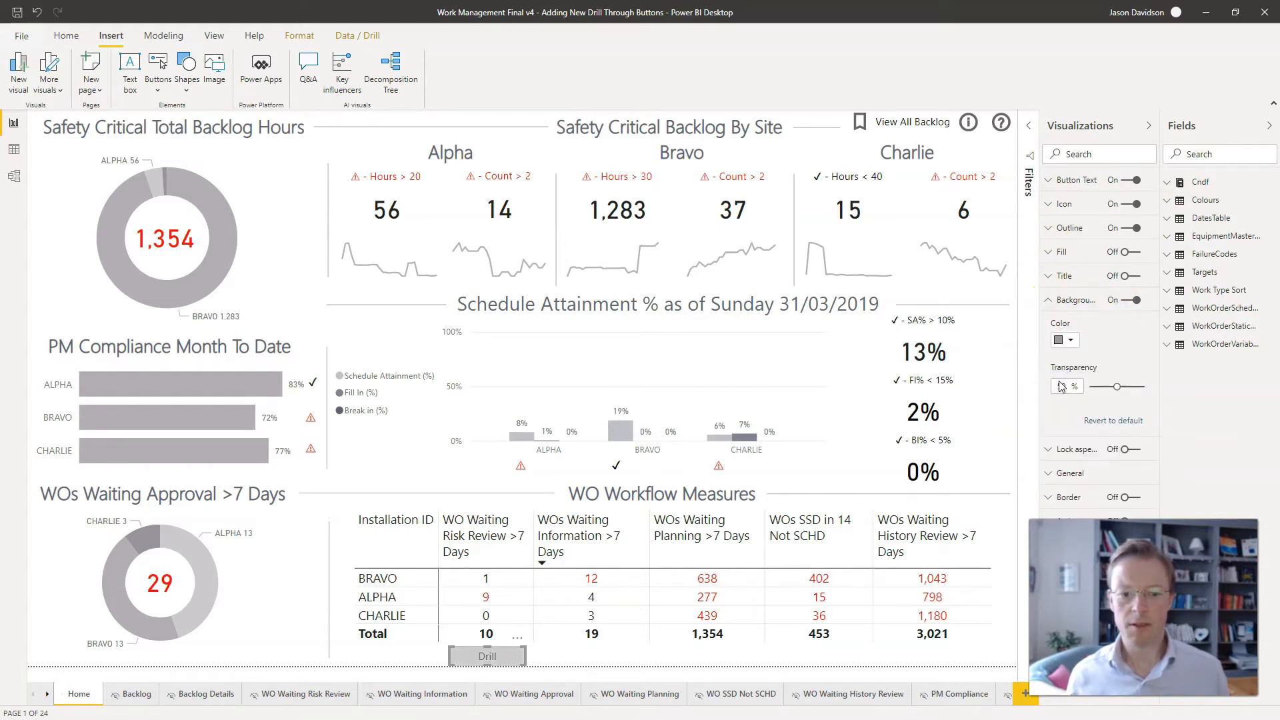
click(1071, 342)
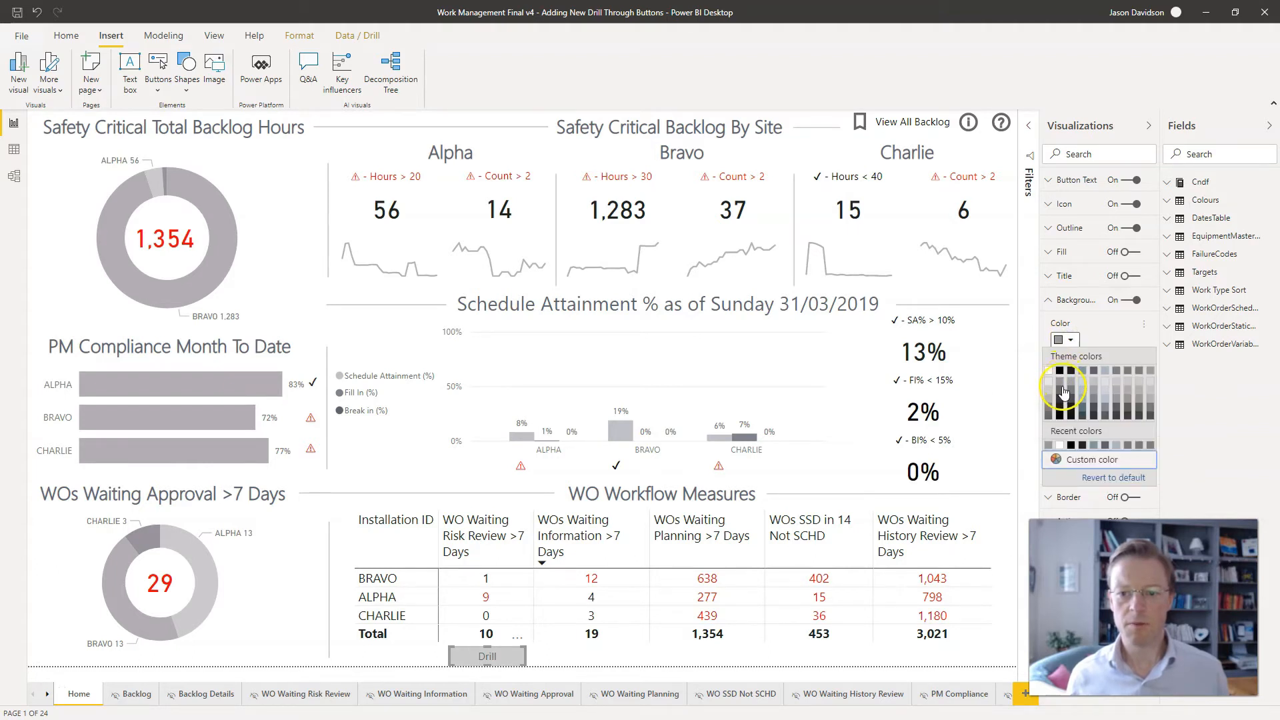
click(1063, 393)
- Set the Drill button's default-state font colour to white
click(1049, 183)
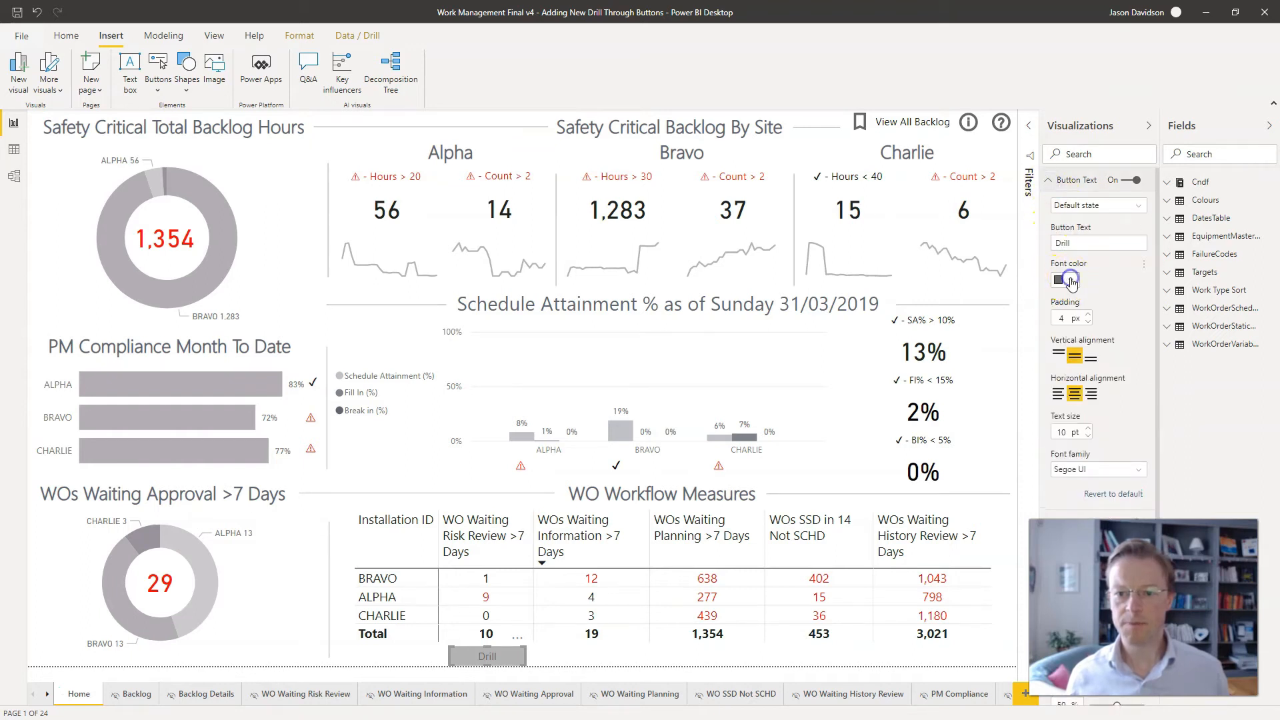
click(1070, 282)
click(1048, 314)
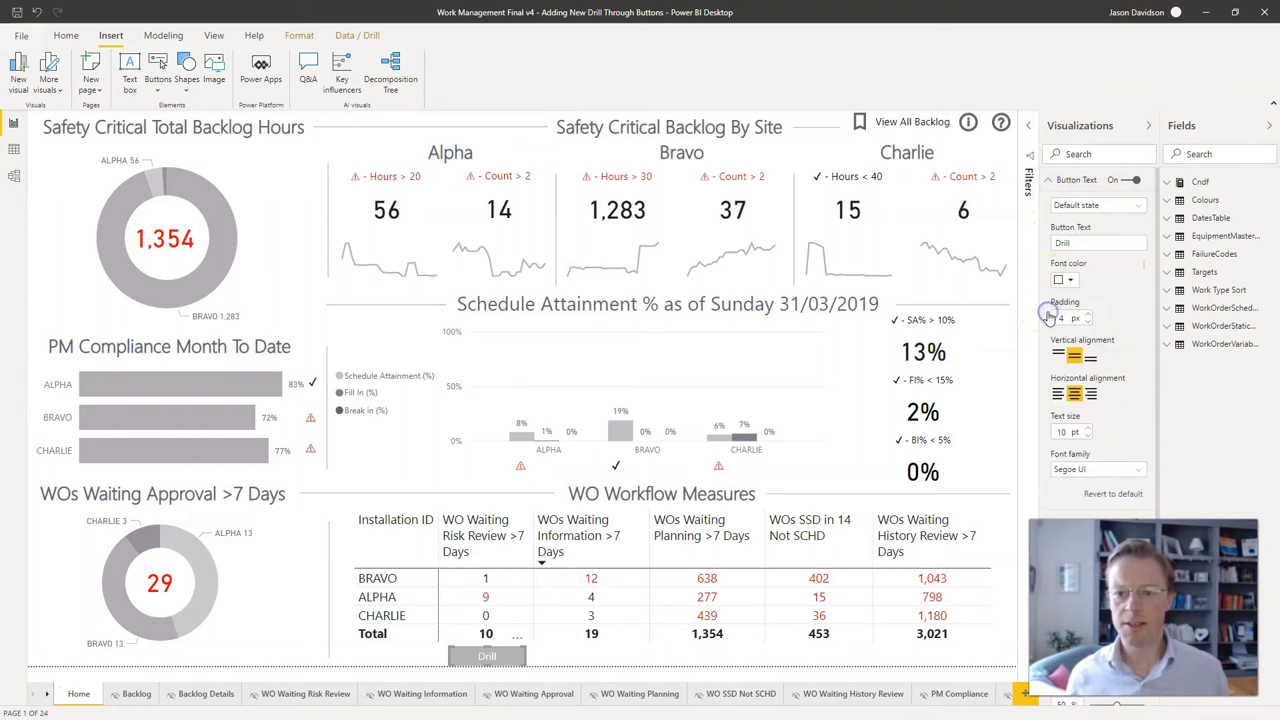
click(576, 656)
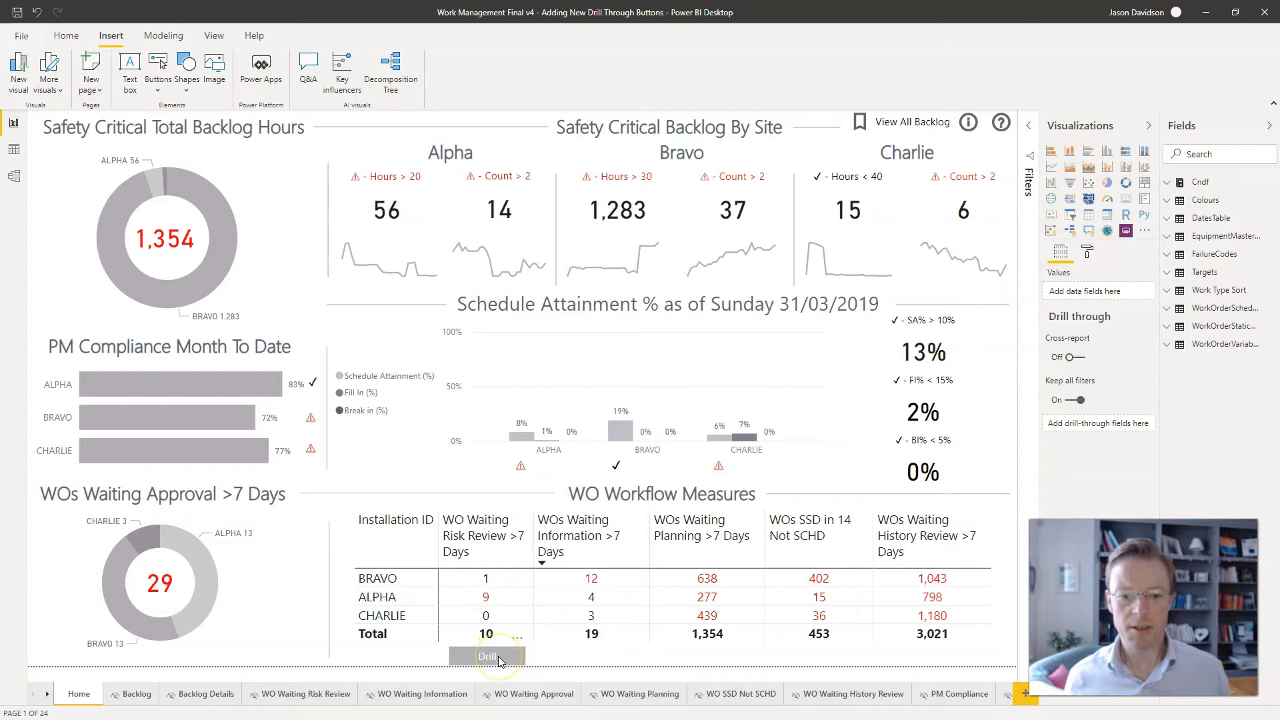
click(500, 659)
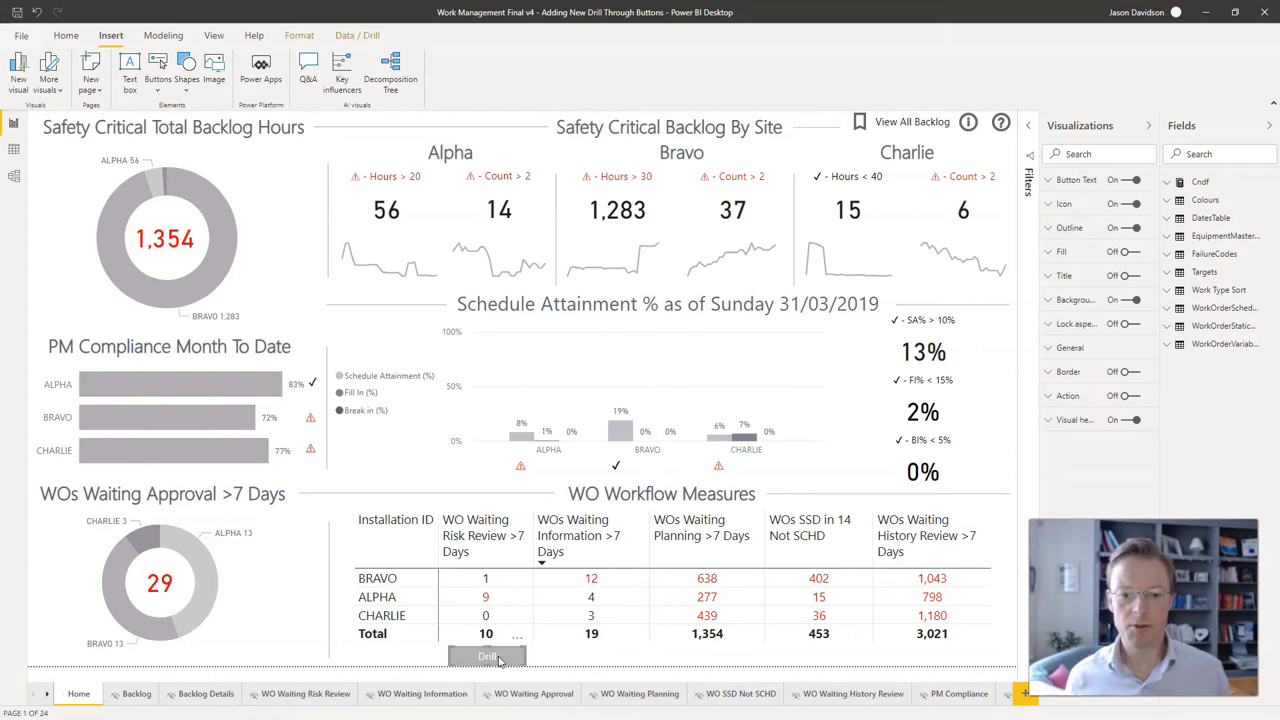
- Turn on the Drill button's action and set its type to Drill through (Preview)
click(1124, 398)
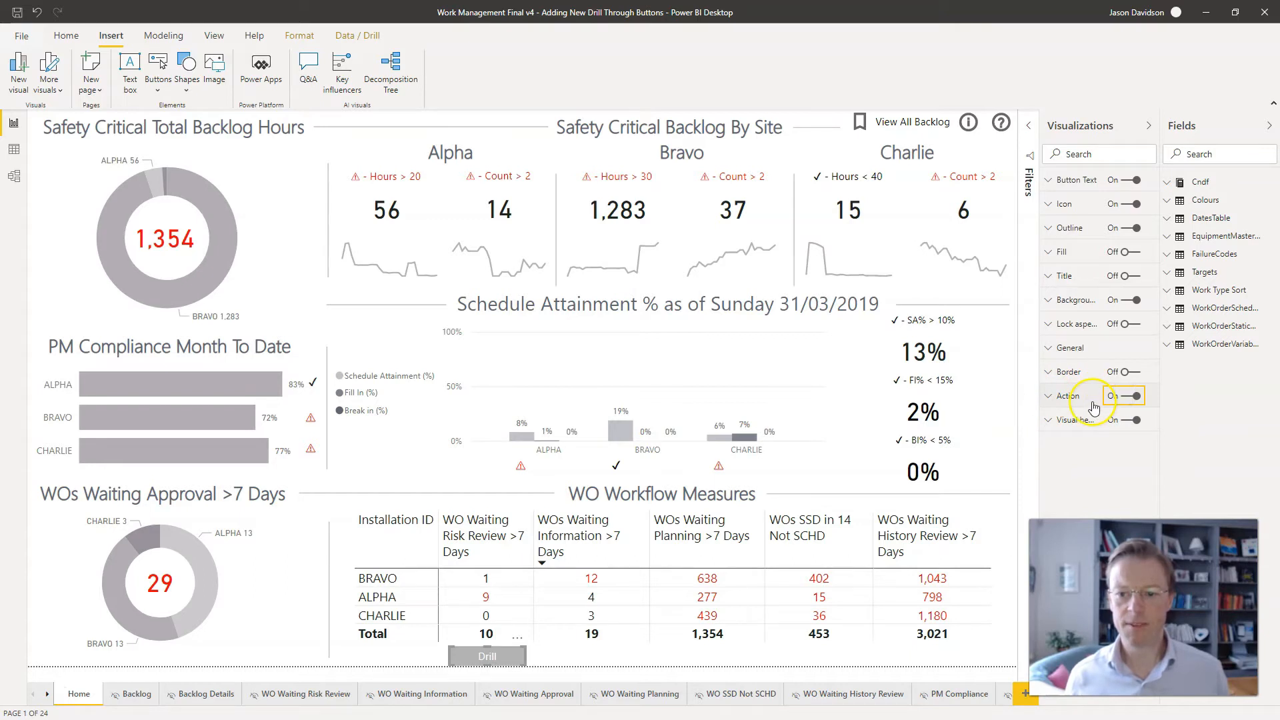
click(1065, 398)
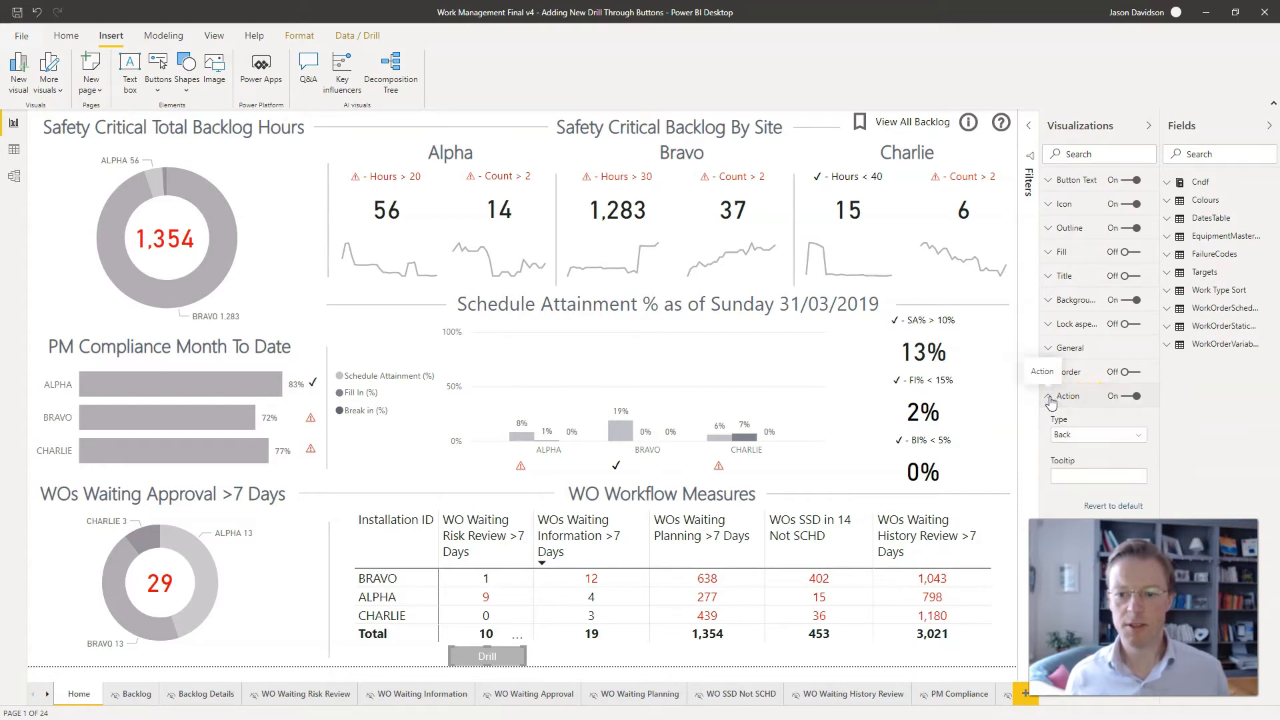
click(1096, 436)
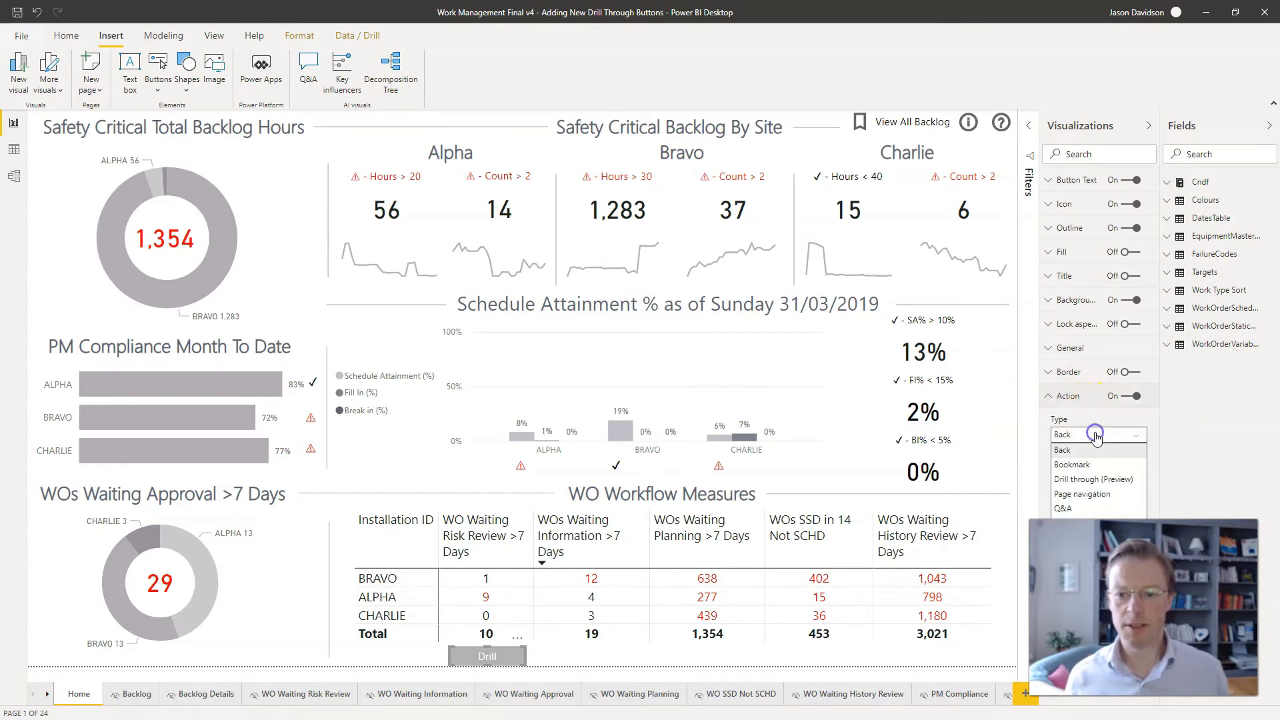
click(1120, 480)
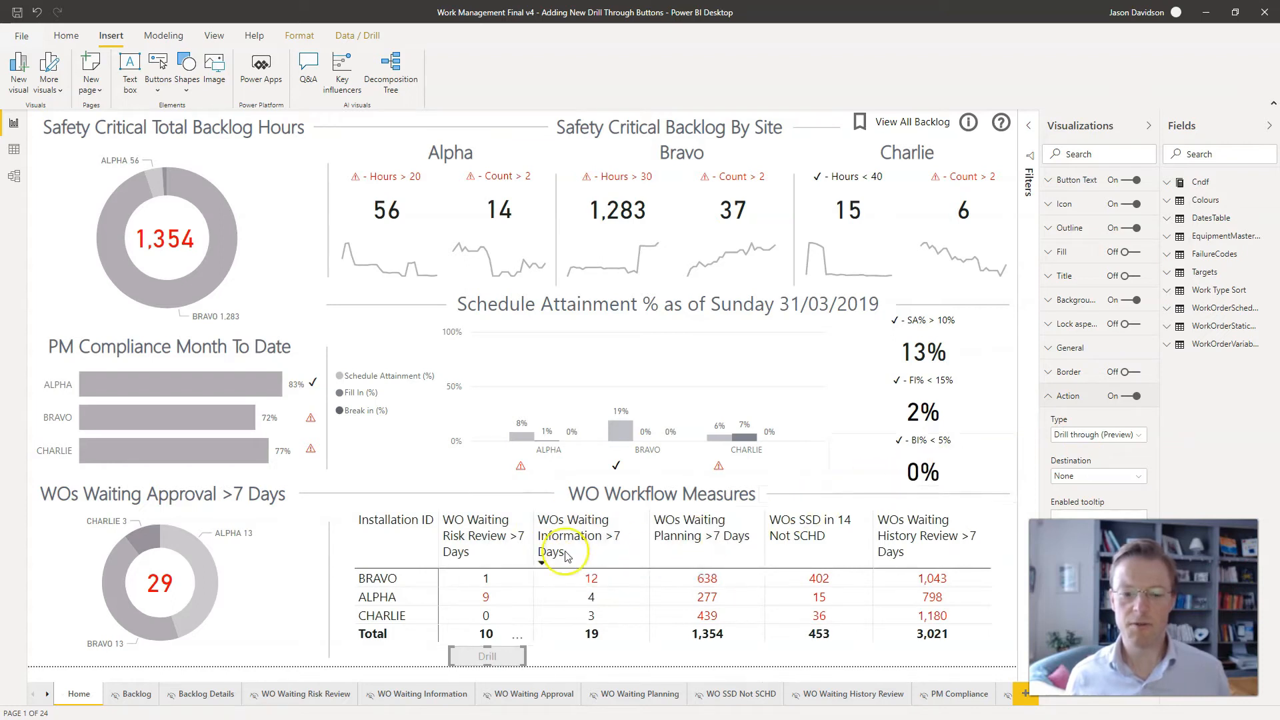
- Check the drill-through option offered for BRAVO's WOs Waiting Information value in the WO Workflow Measures table
click(574, 577)
right_click(574, 577)
mouse_move(646, 632)
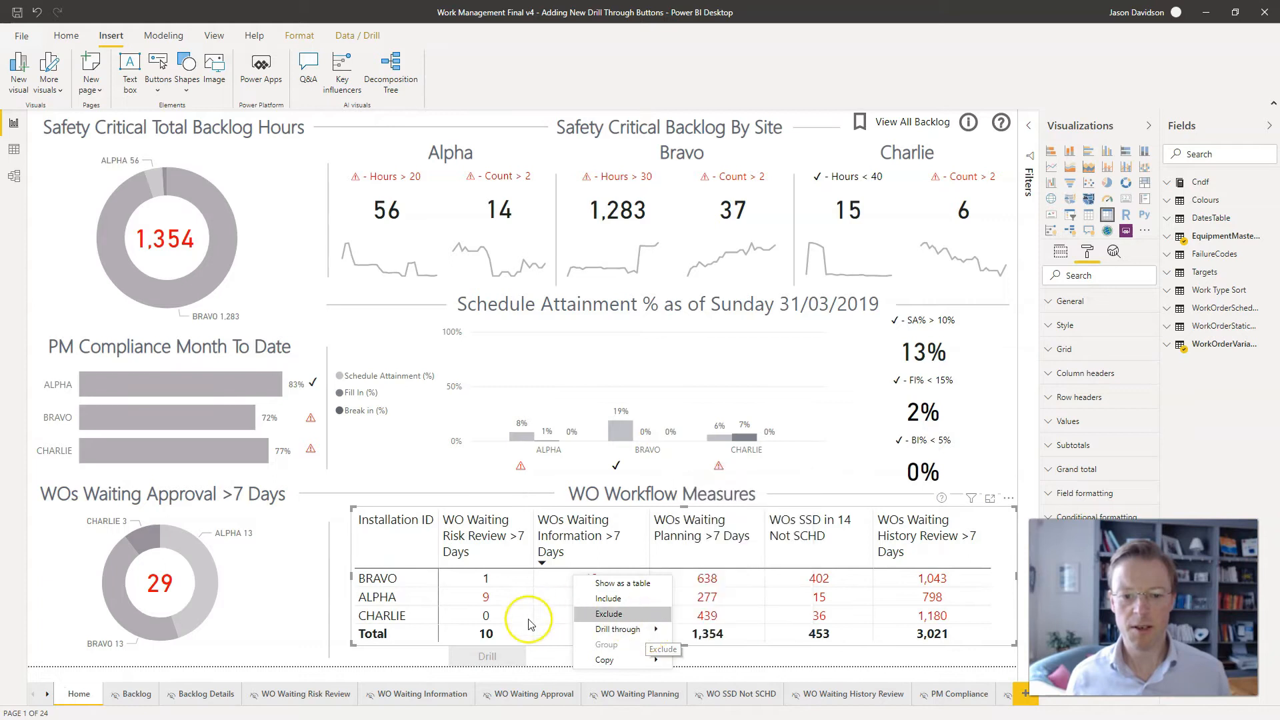
- Set the Drill button's drill-through destination to WO Waiting Risk Review and its enabled tooltip to "Drill to detail"
click(513, 659)
click(1097, 435)
click(1084, 479)
click(1089, 476)
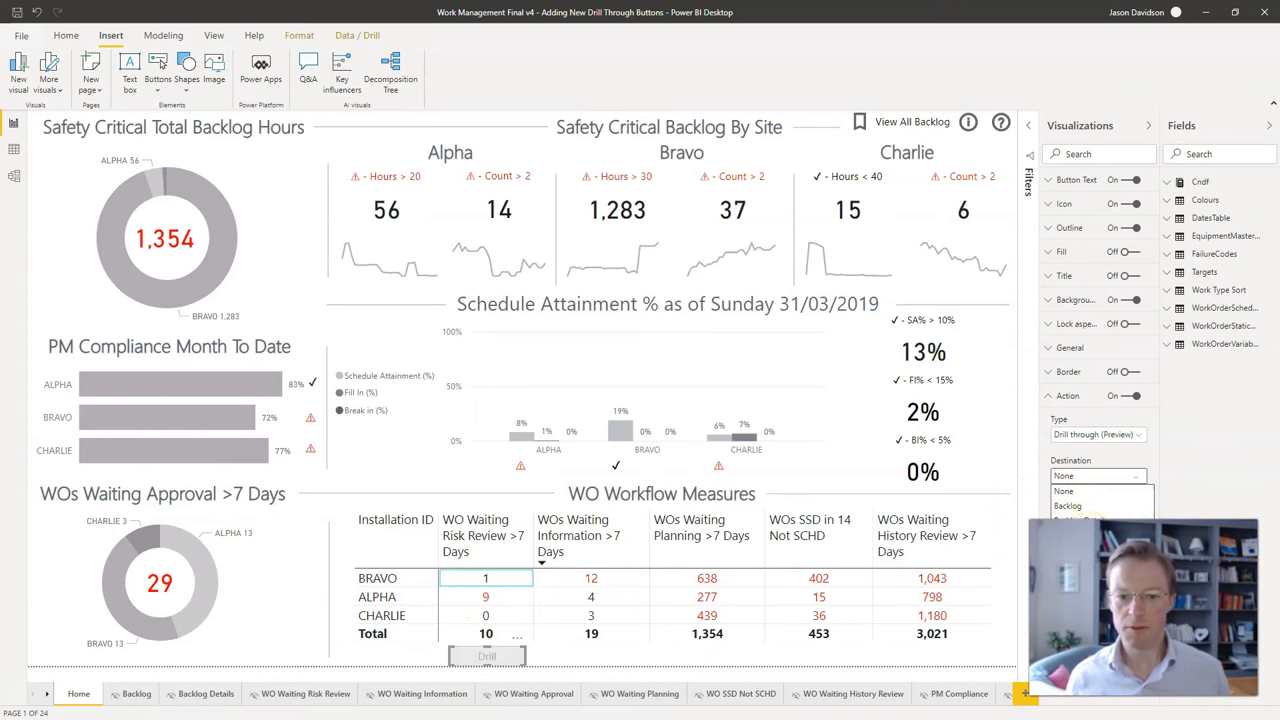
click(1088, 535)
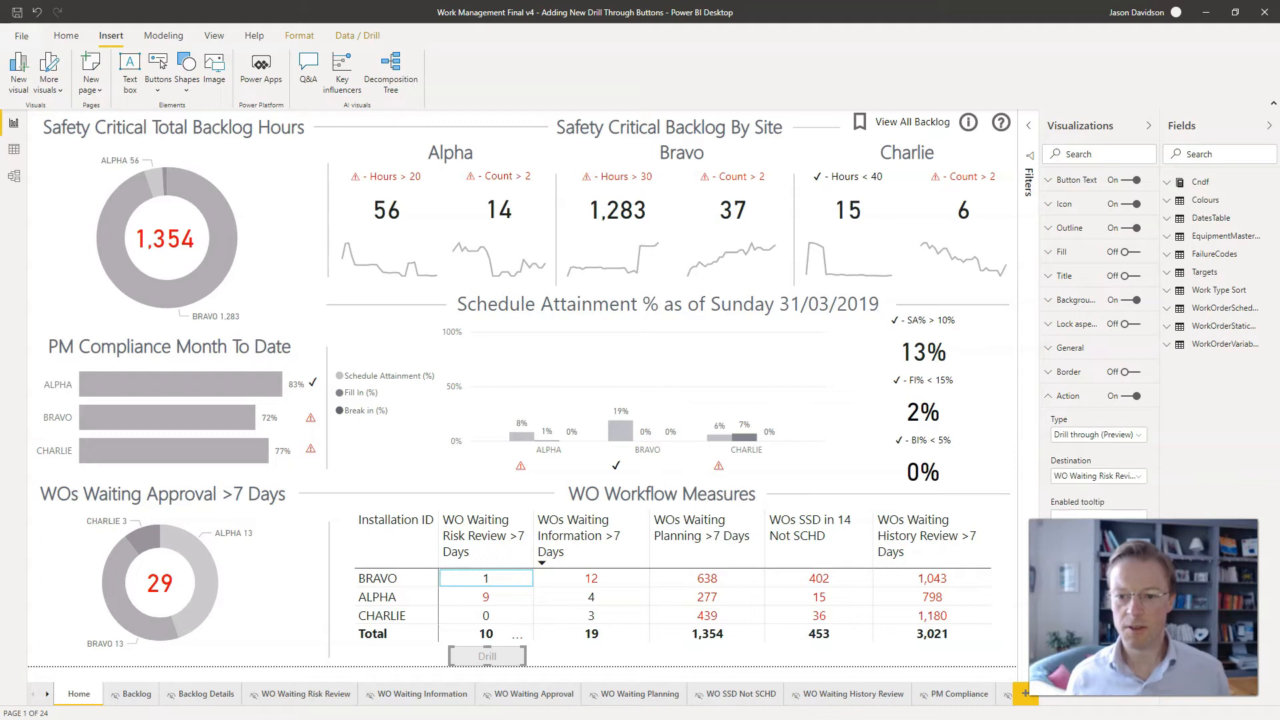
click(1091, 517)
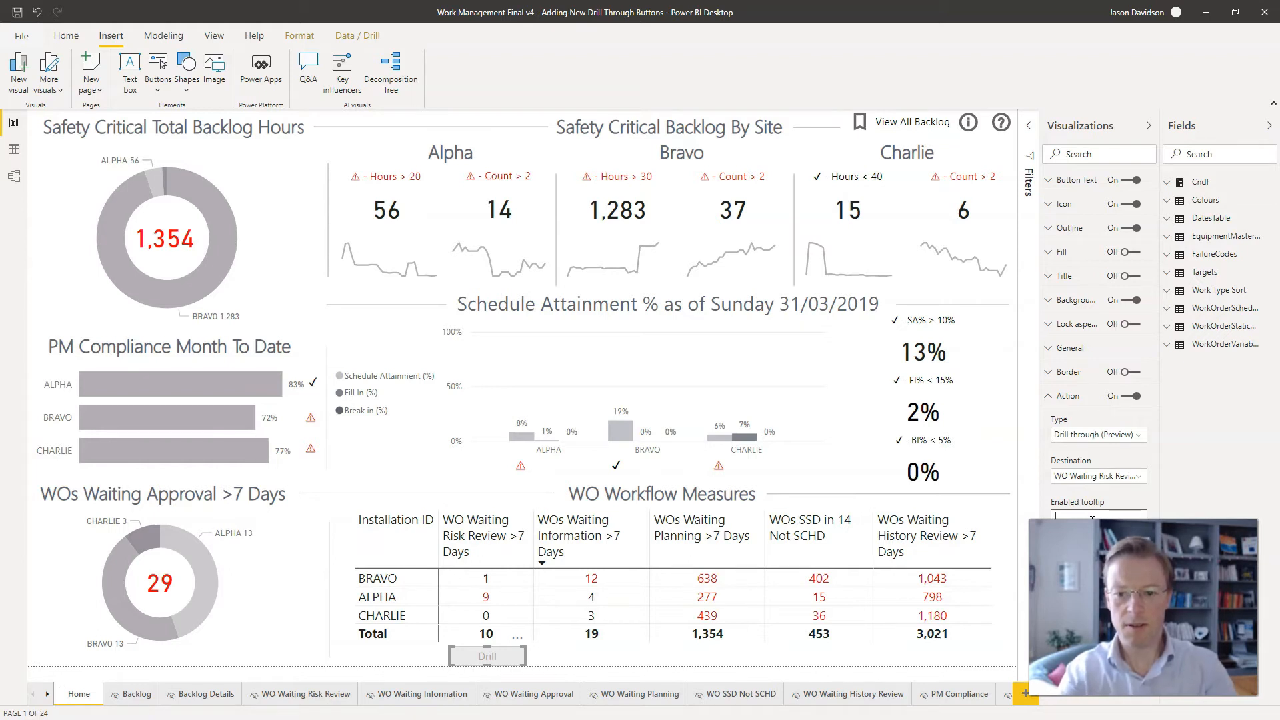
text(Drill to detail)
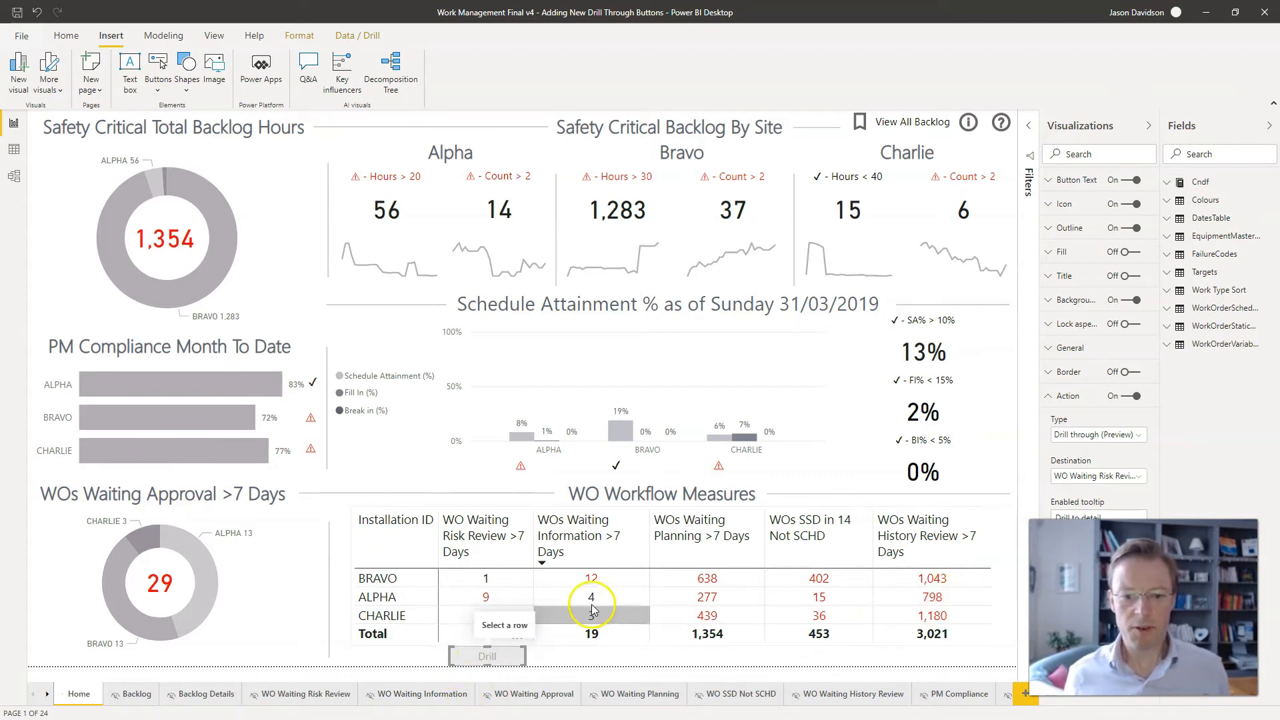
- Test the Drill button with no row selected in the WO Workflow Measures table
click(562, 660)
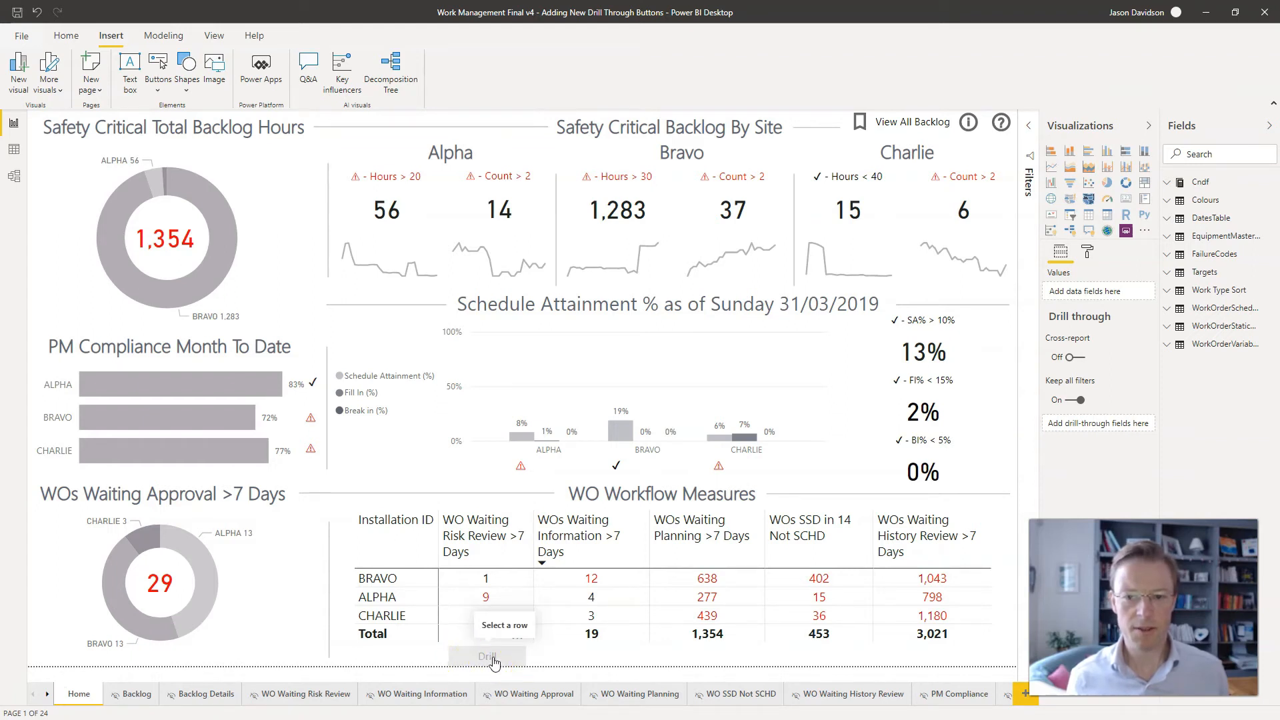
click(492, 659)
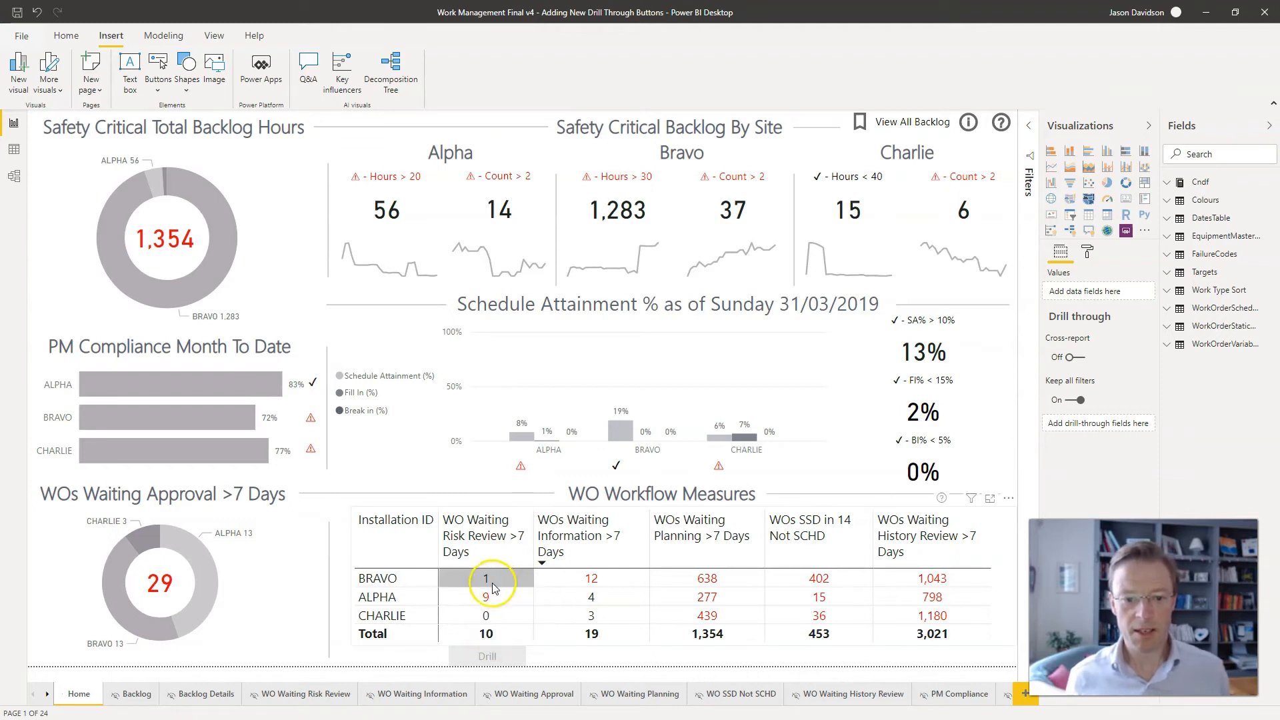
click(493, 612)
click(496, 583)
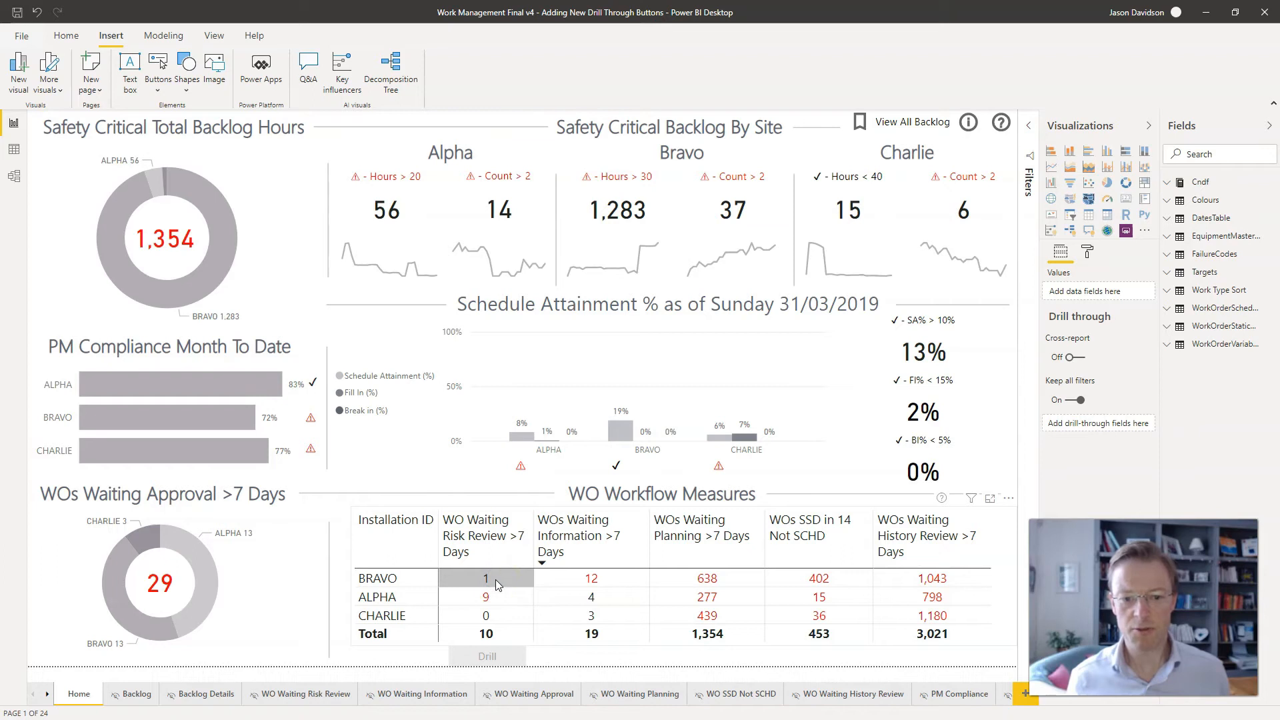
- Drill through from BRAVO's WO Waiting Risk Review value with the Drill button, and return to the Home page
click(496, 580)
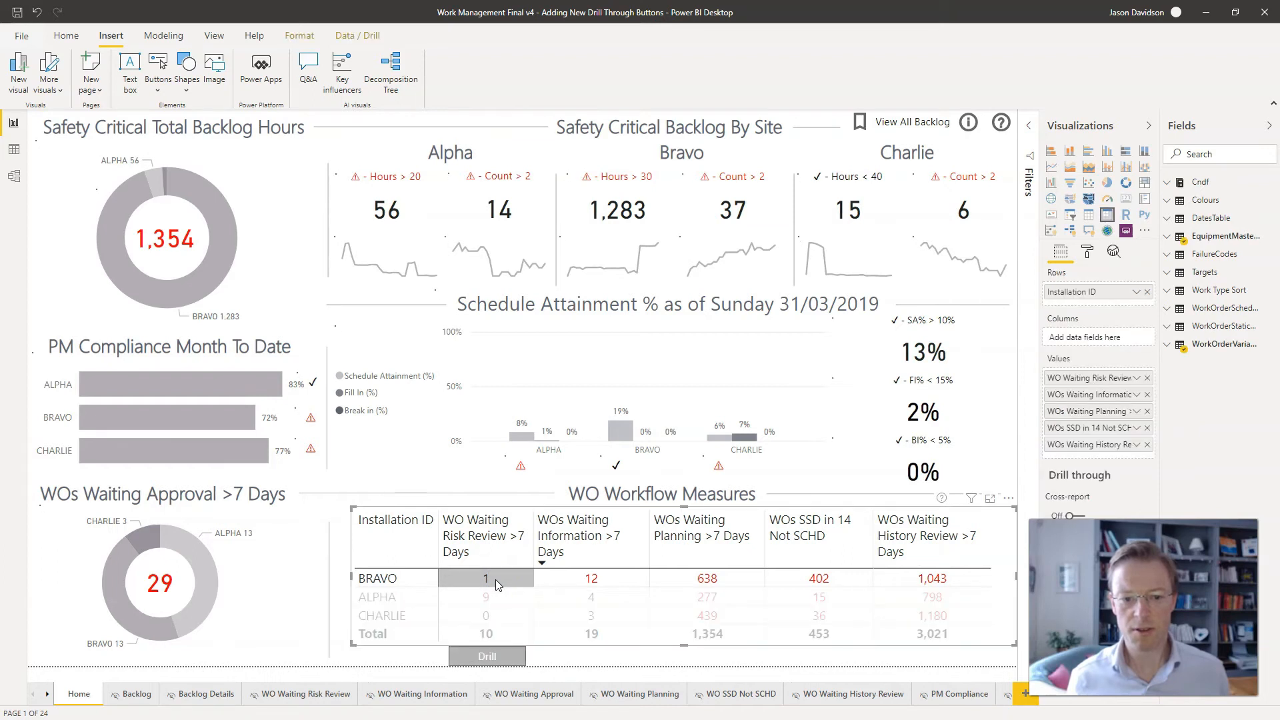
click(492, 658)
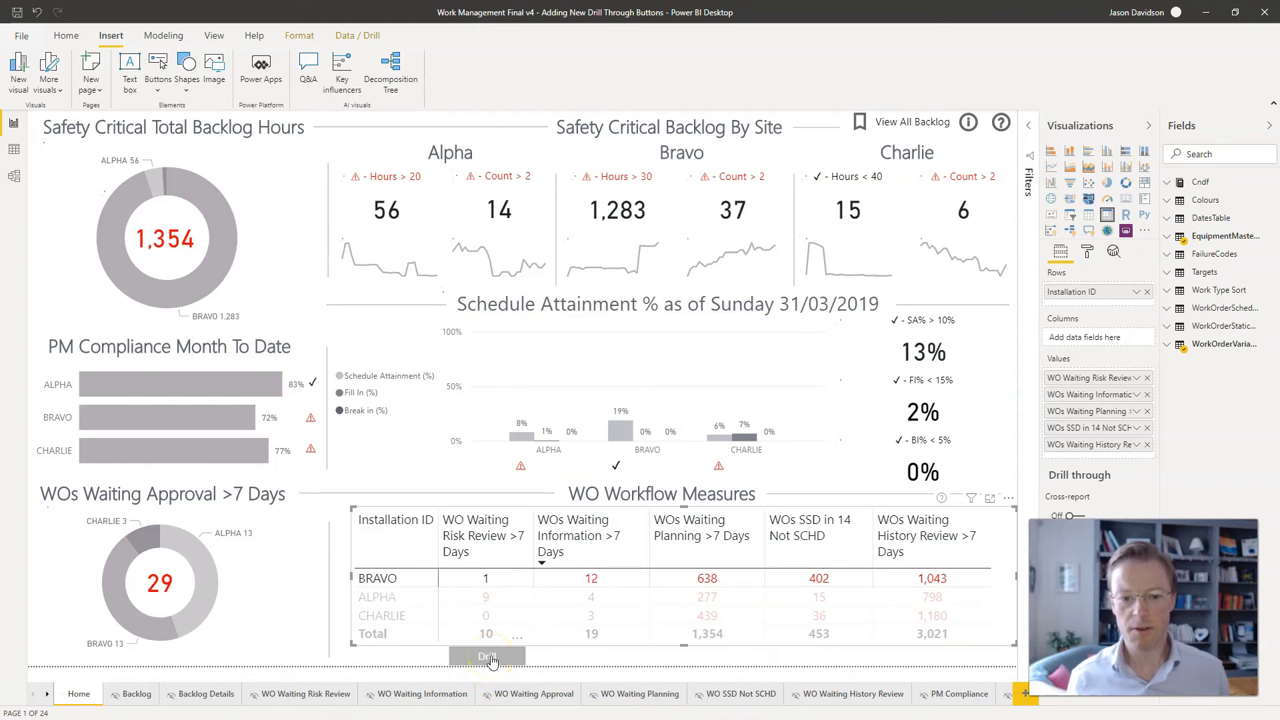
click(496, 659)
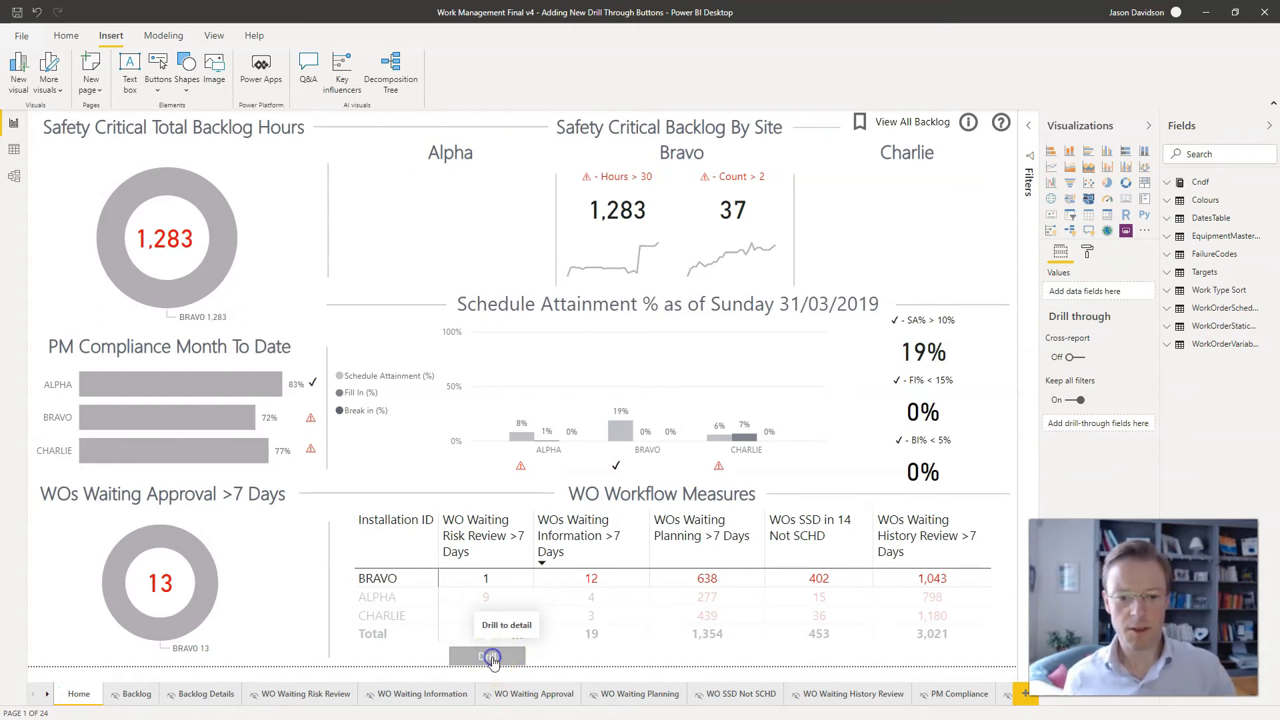
ctrl+click(488, 656)
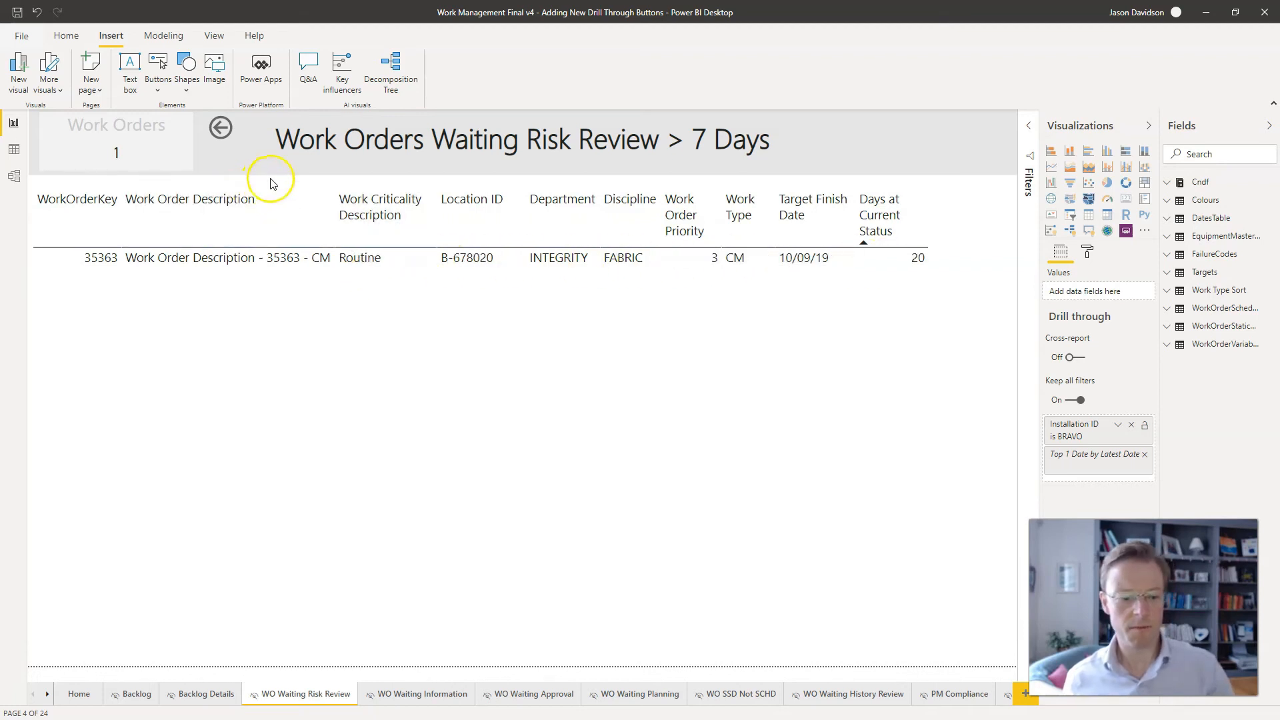
ctrl+click(227, 130)
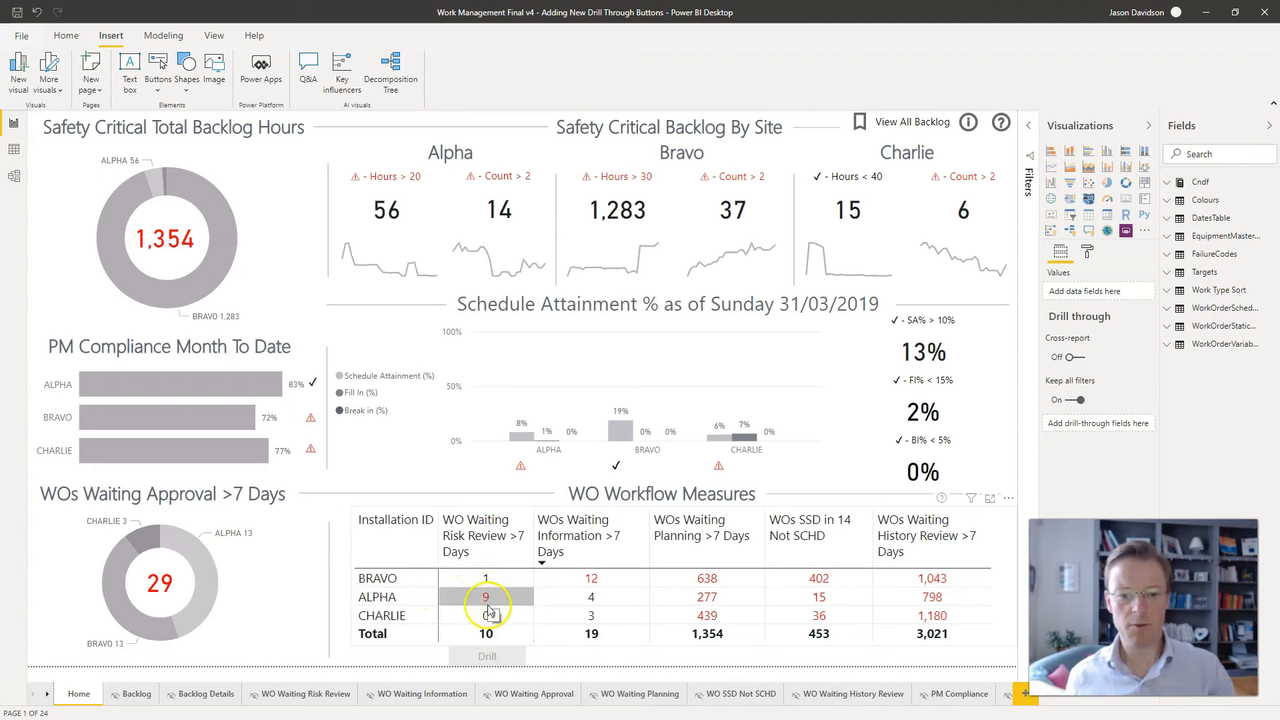
- Try to drill through from ALPHA's WO Waiting Risk Review value with the Drill button, and clear the row selection
click(488, 598)
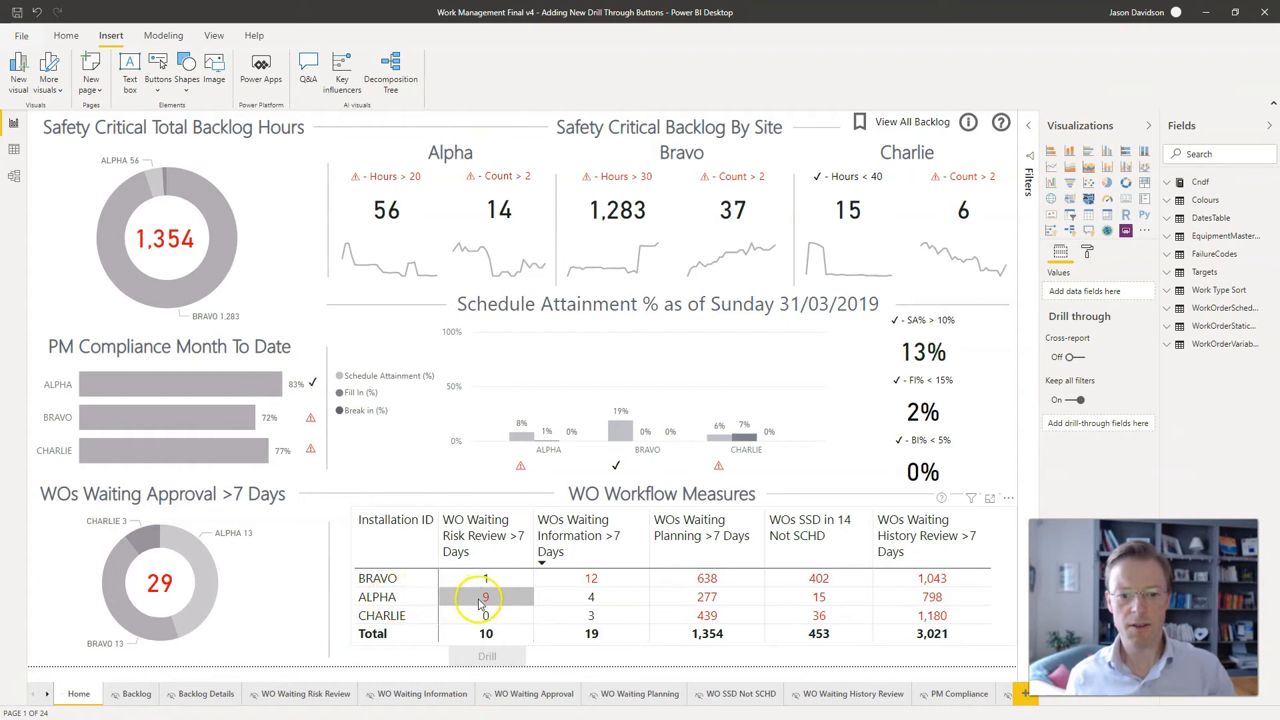
click(481, 597)
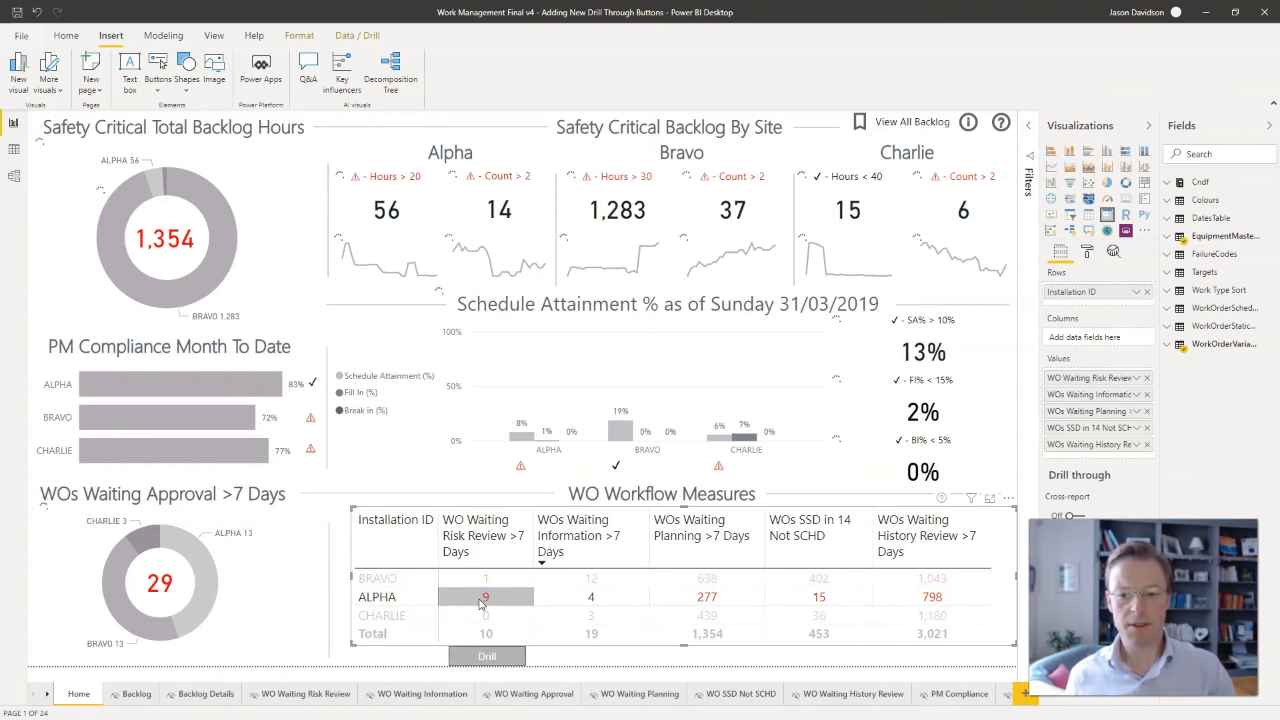
click(484, 599)
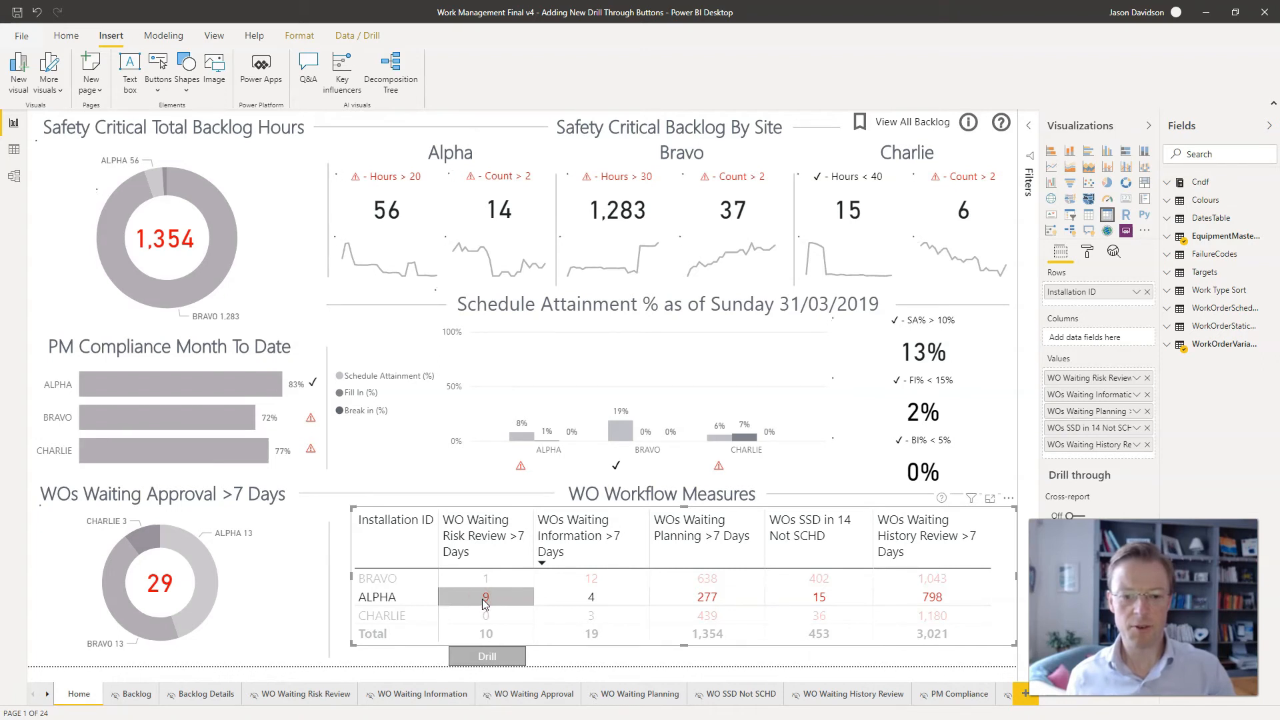
click(487, 657)
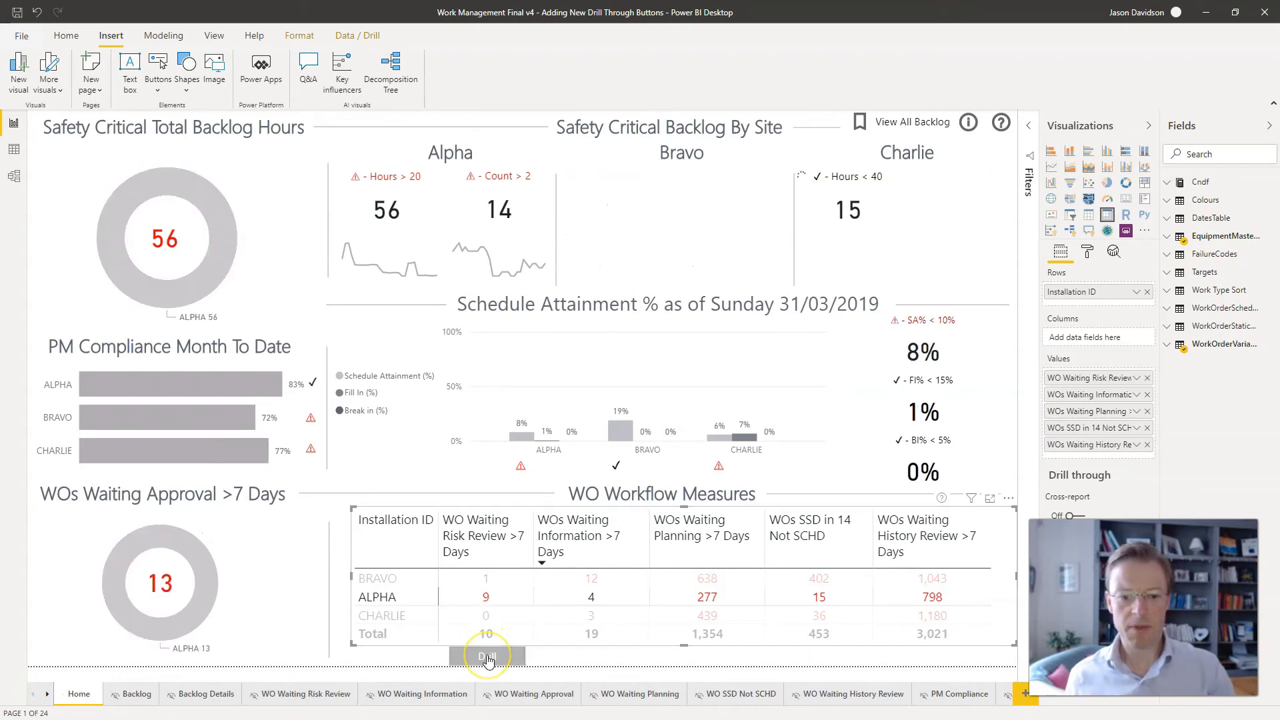
right_click(487, 656)
mouse_move(487, 655)
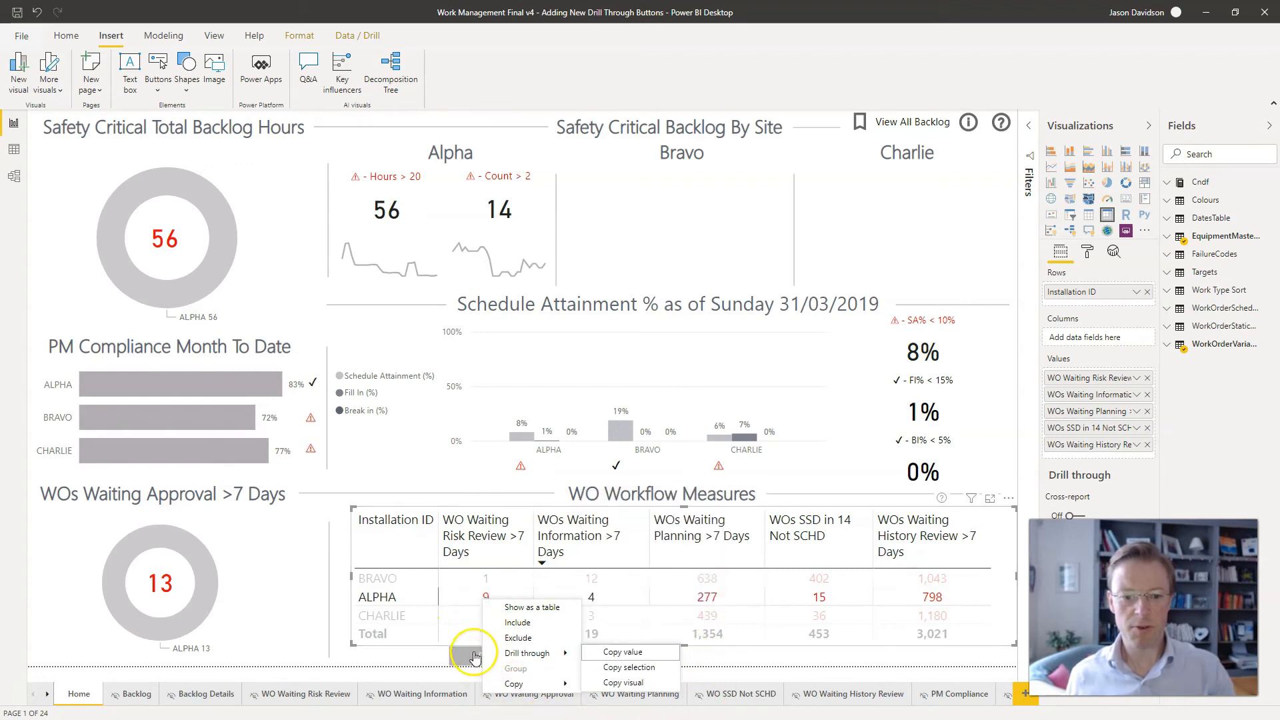
click(422, 660)
click(494, 658)
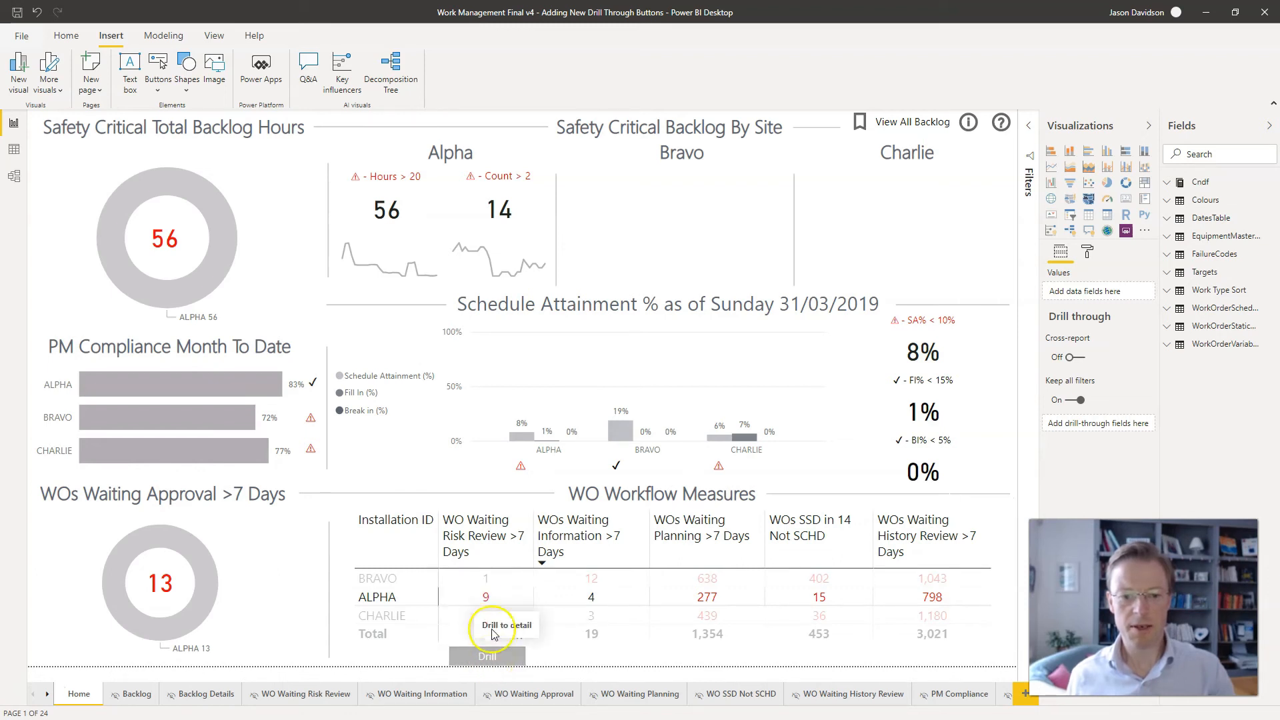
click(485, 597)
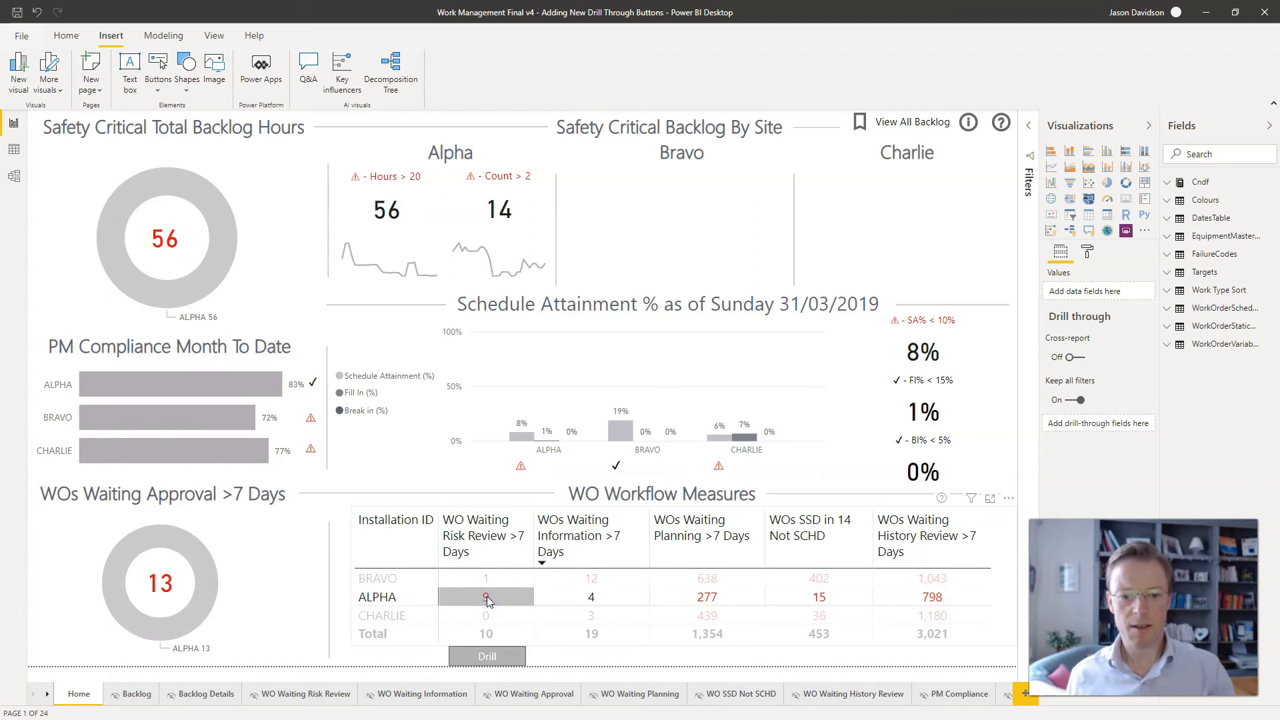
click(570, 660)
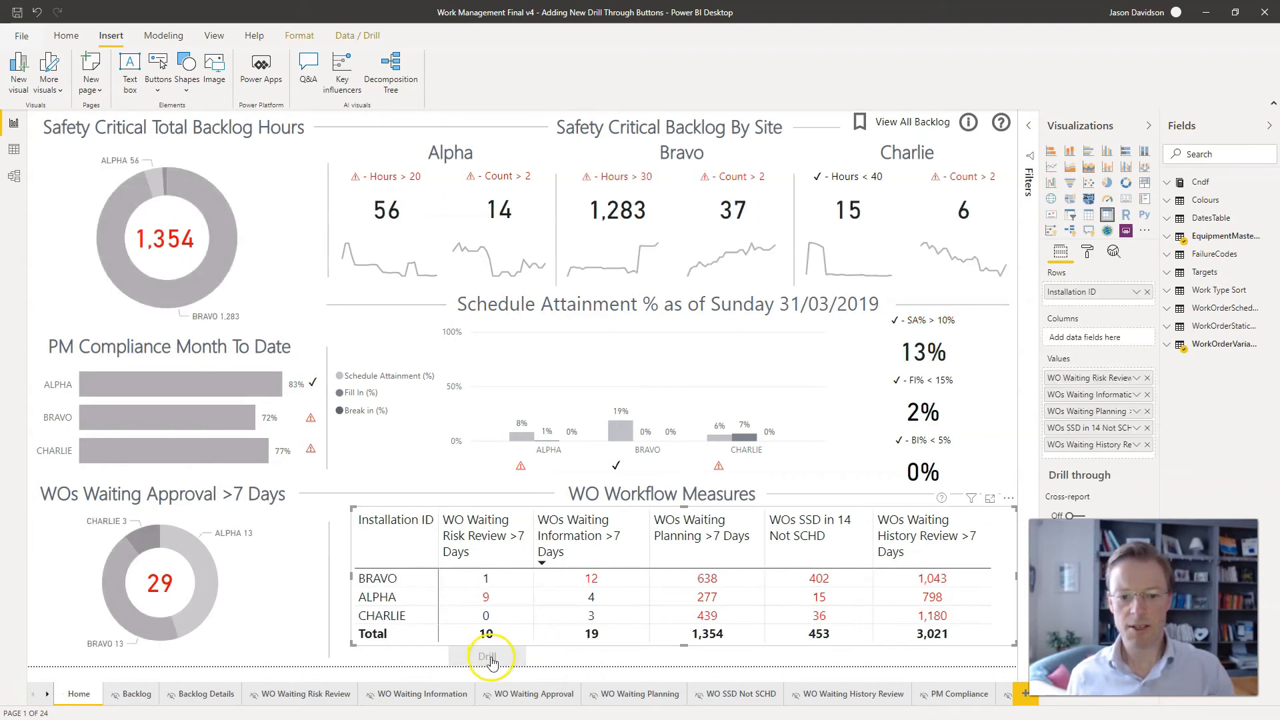
- Reselect ALPHA's WO Waiting Risk Review value, drill through to its work order details, and return to the Home page
click(490, 600)
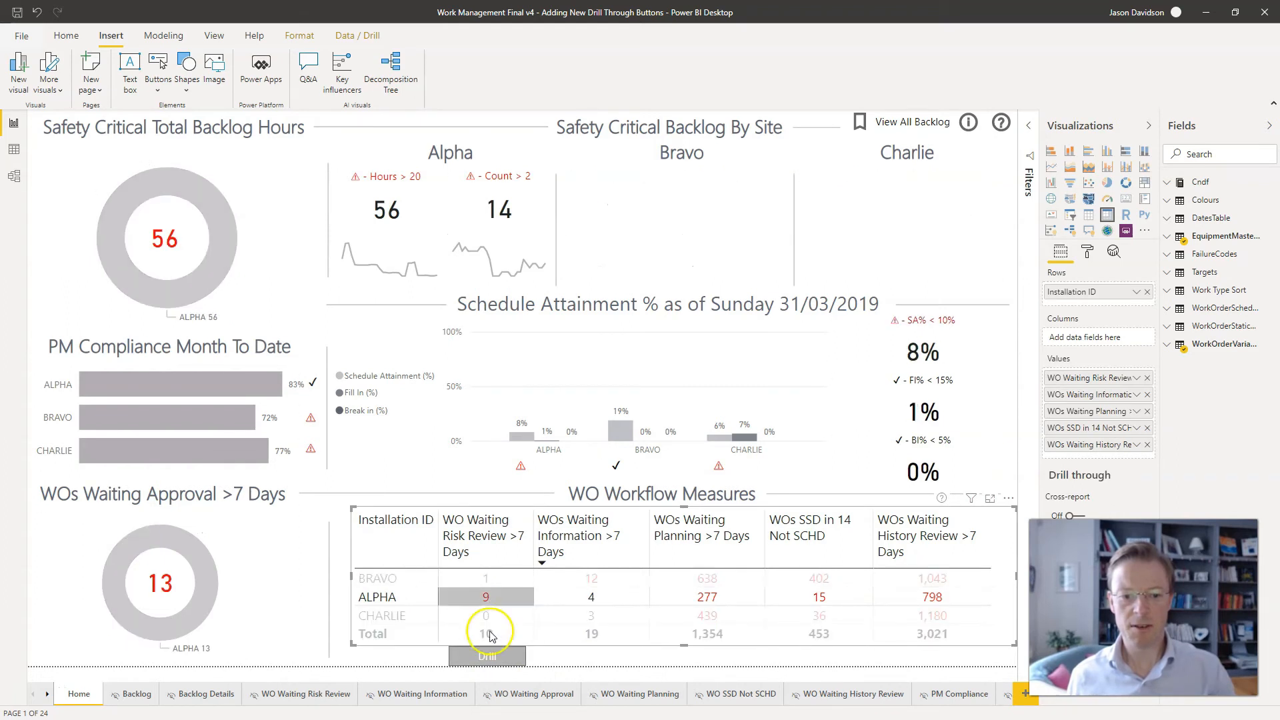
click(500, 658)
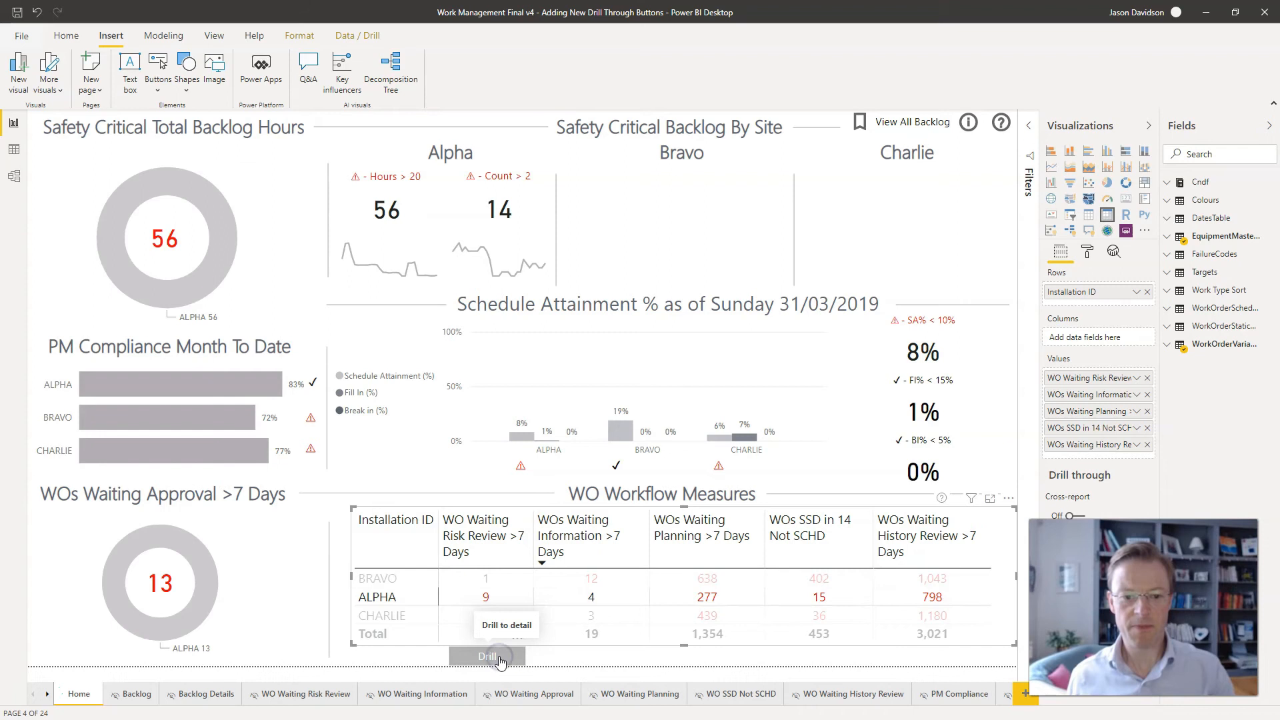
ctrl+click(500, 657)
click(239, 174)
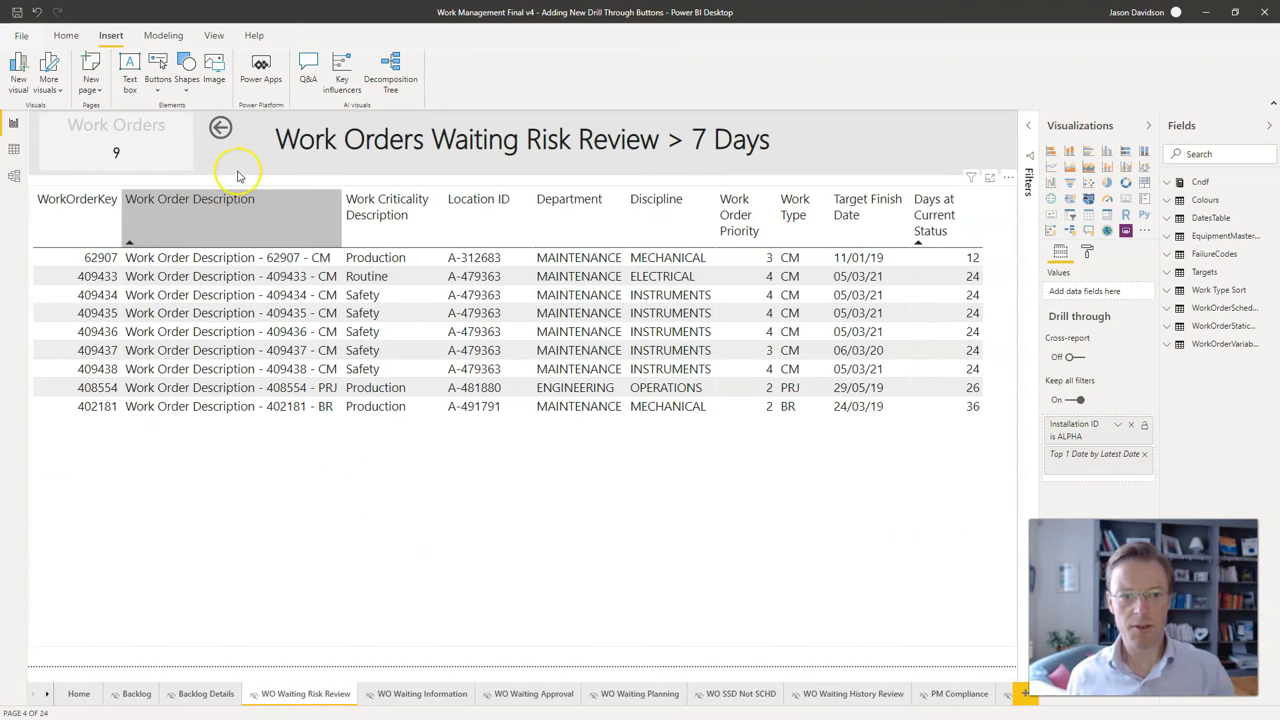
ctrl+click(225, 135)
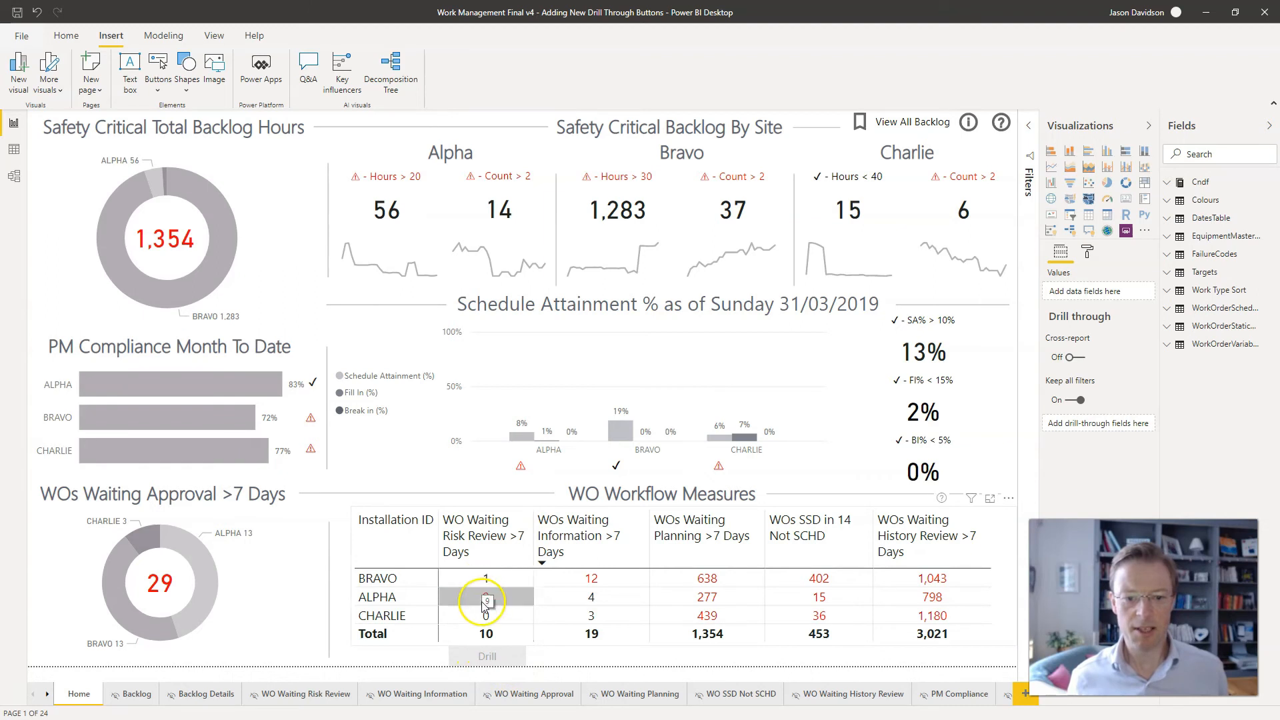
- Duplicate the Drill button and place the copy beneath the WOs Waiting Information >7 Days column
click(502, 662)
key(ctrl+c)
key(ctrl+v)
drag(502, 659, 601, 659)
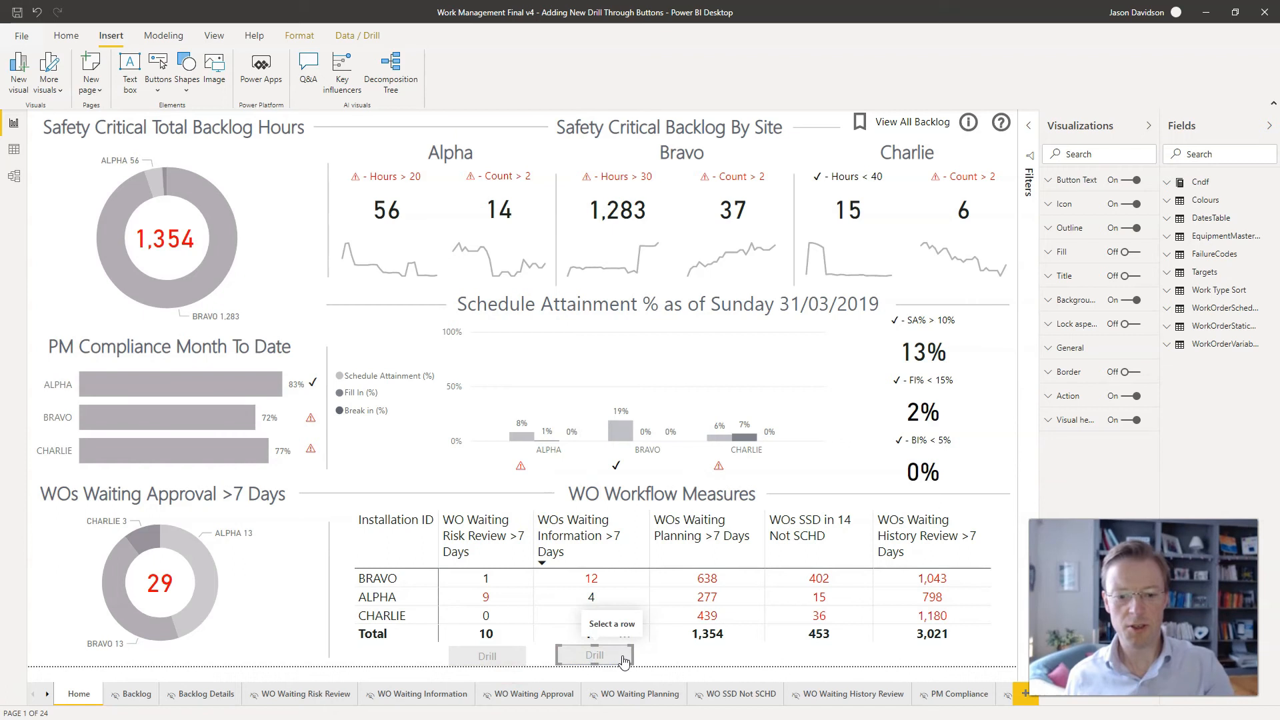
- Place three more Drill button copies beneath the WOs Waiting Planning, WOs SSD in 14 Not SCHD and WOs Waiting History Review columns
key(ctrl+c)
key(ctrl+v)
drag(618, 660, 721, 657)
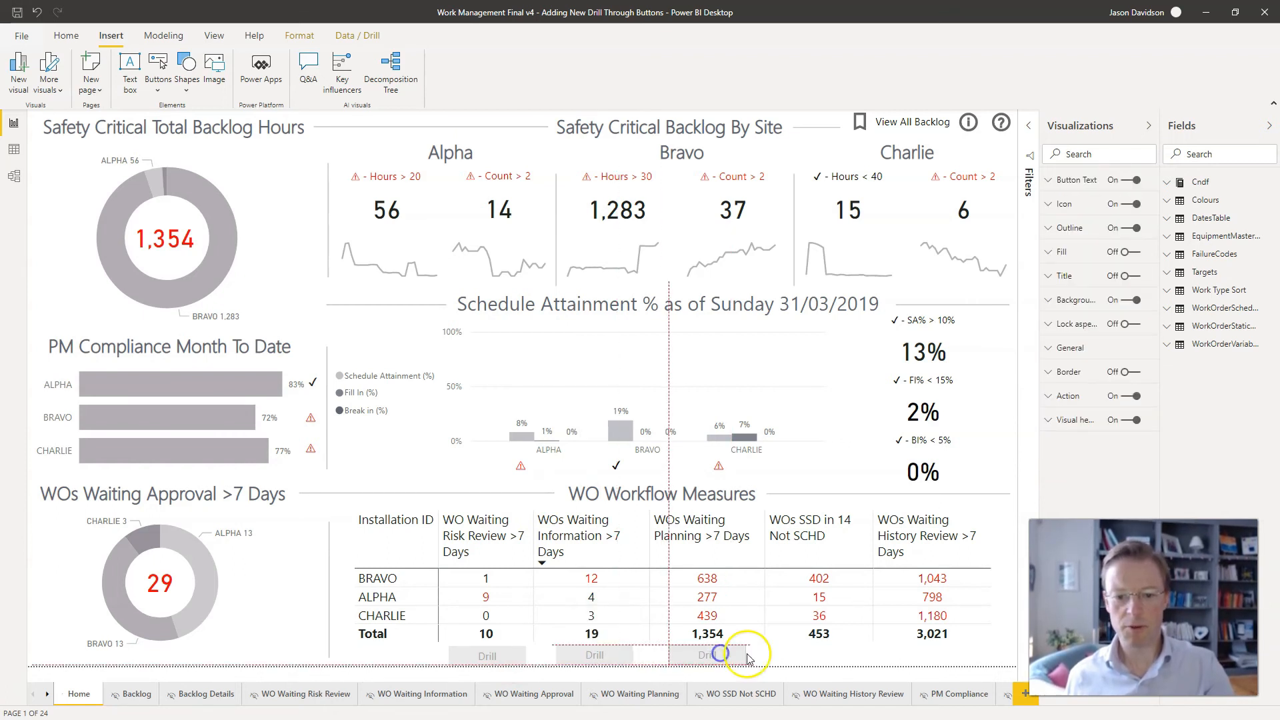
key(ctrl+v)
drag(612, 660, 835, 662)
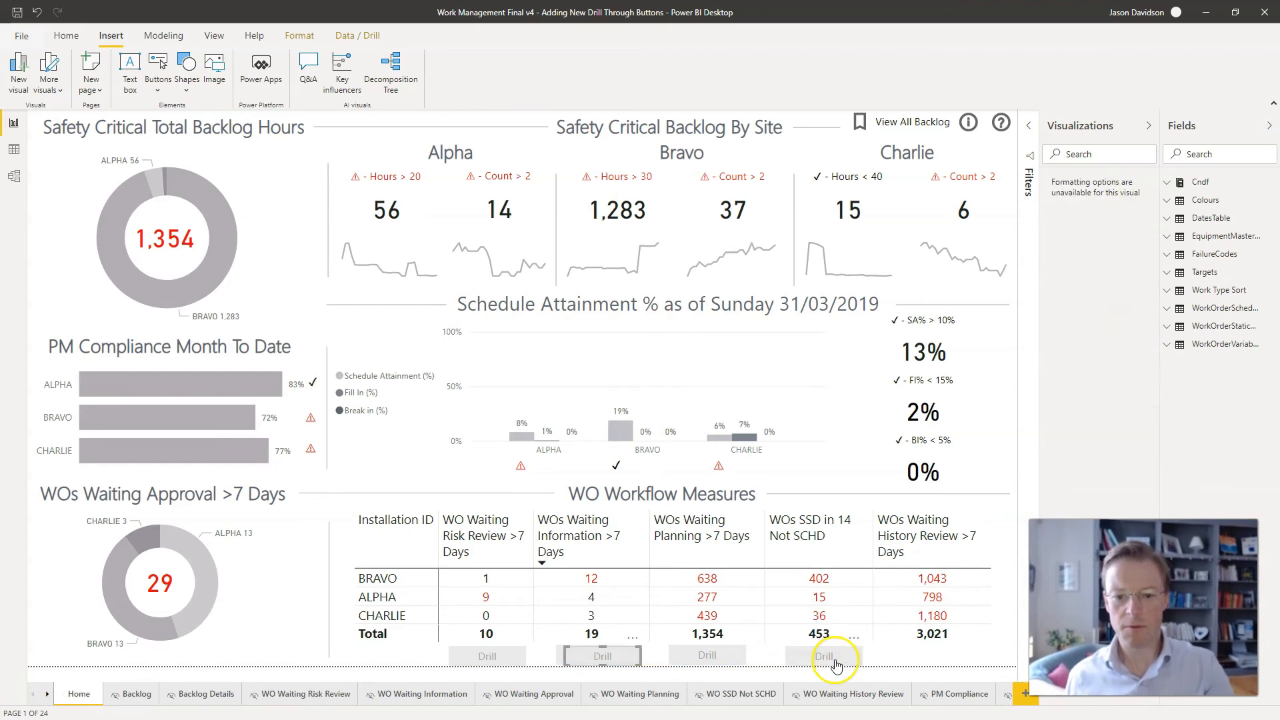
key(ctrl+v)
drag(617, 663, 934, 659)
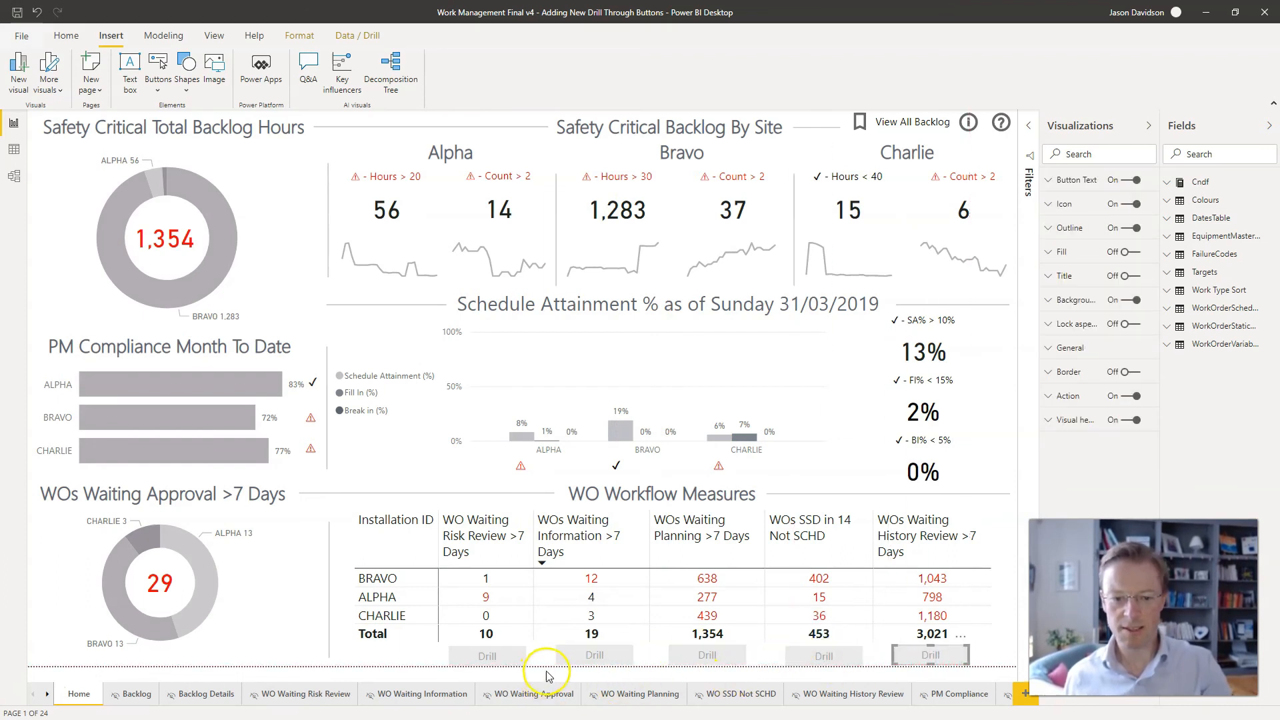
- Set the drill-through destination of the Drill button beneath WOs Waiting Information >7 Days to the WO Waiting Information page
click(504, 662)
click(594, 656)
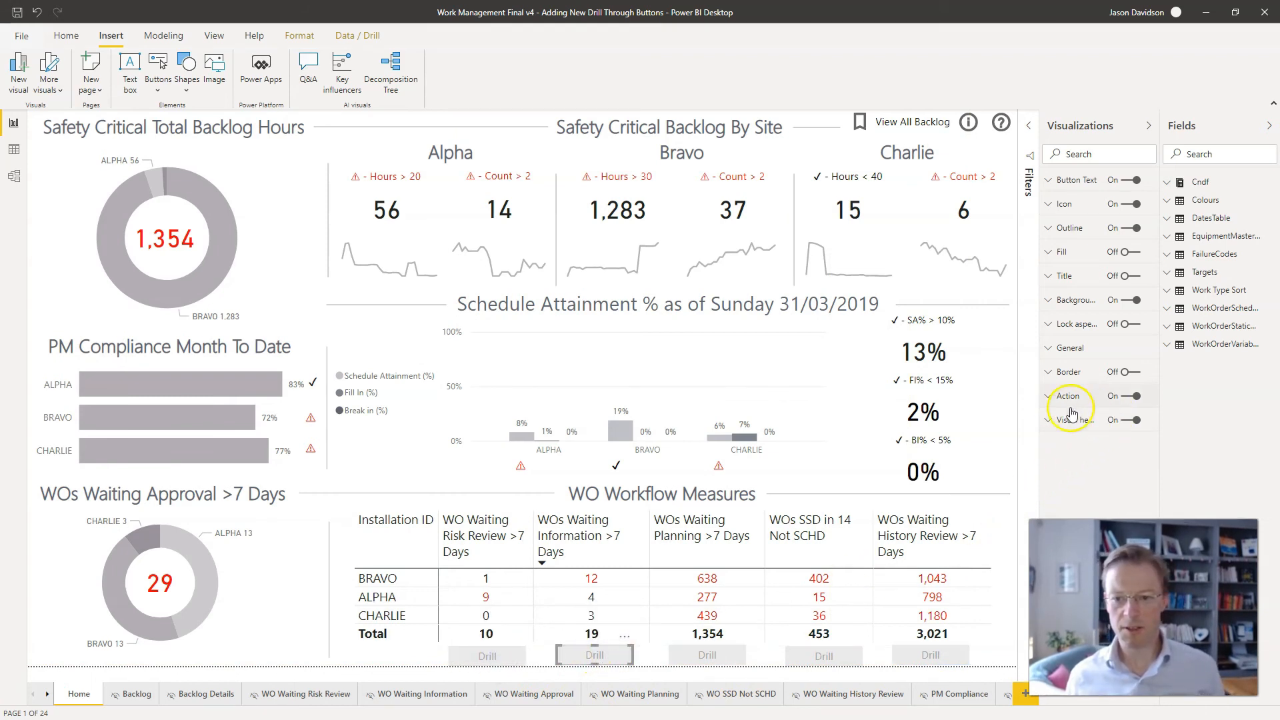
click(1052, 399)
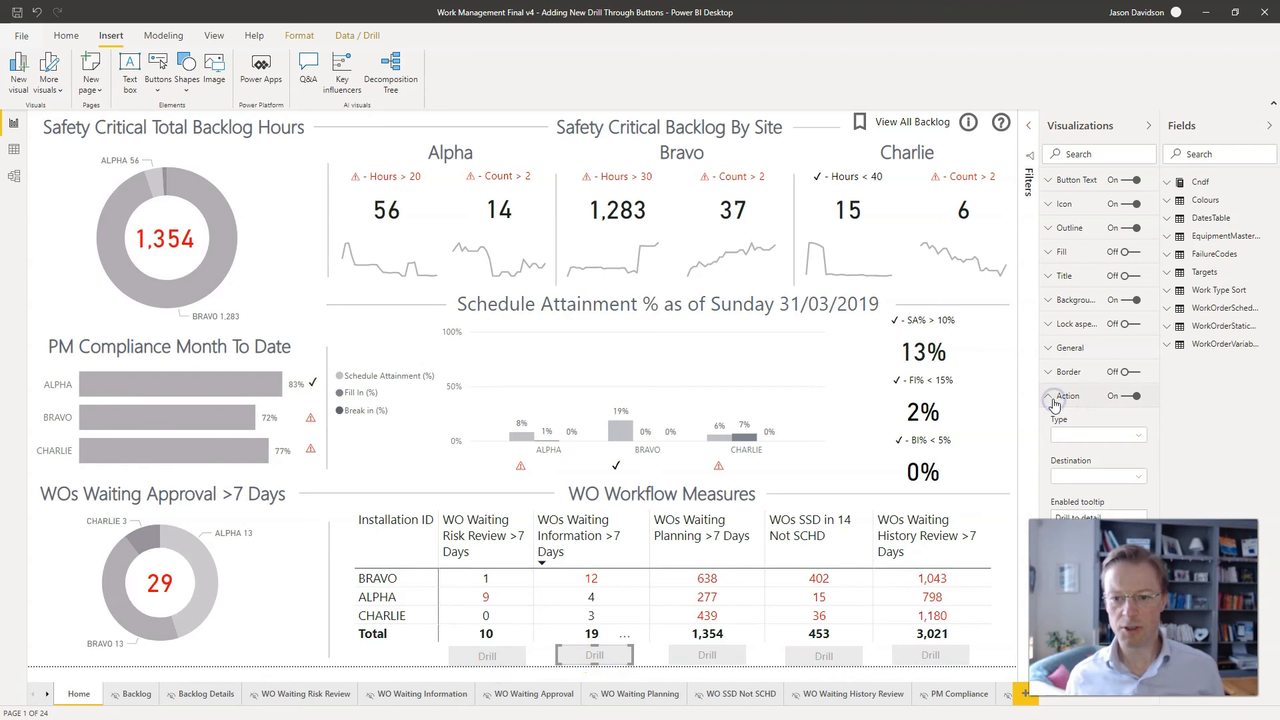
click(1071, 478)
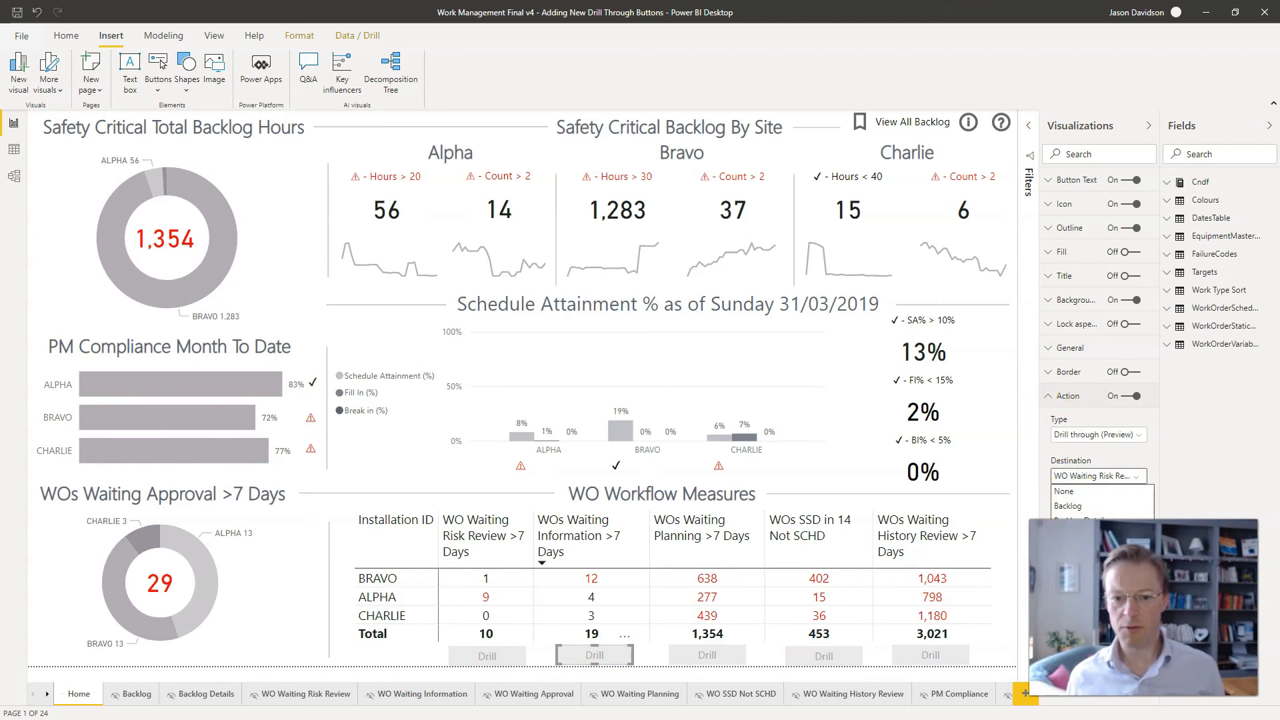
click(1090, 549)
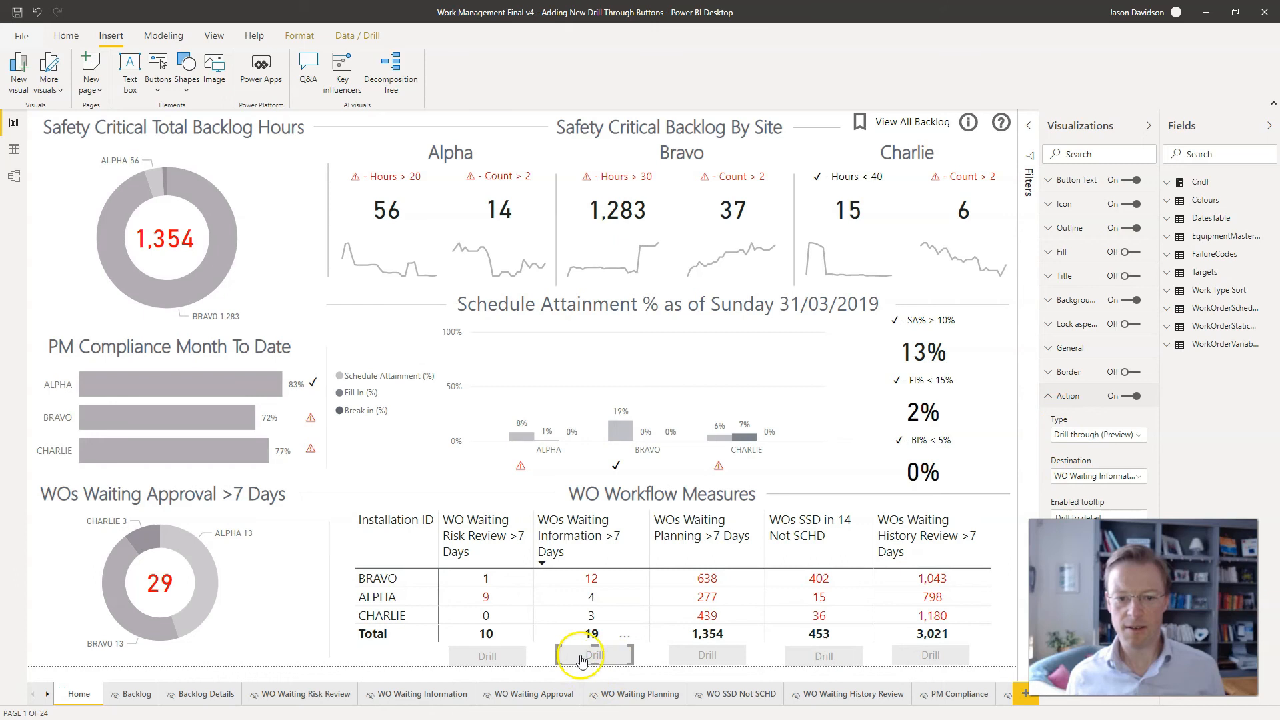
- Select BRAVO's WOs Waiting Information >7 Days value, drill through with the Drill button beneath it, and return to the Home page
click(592, 578)
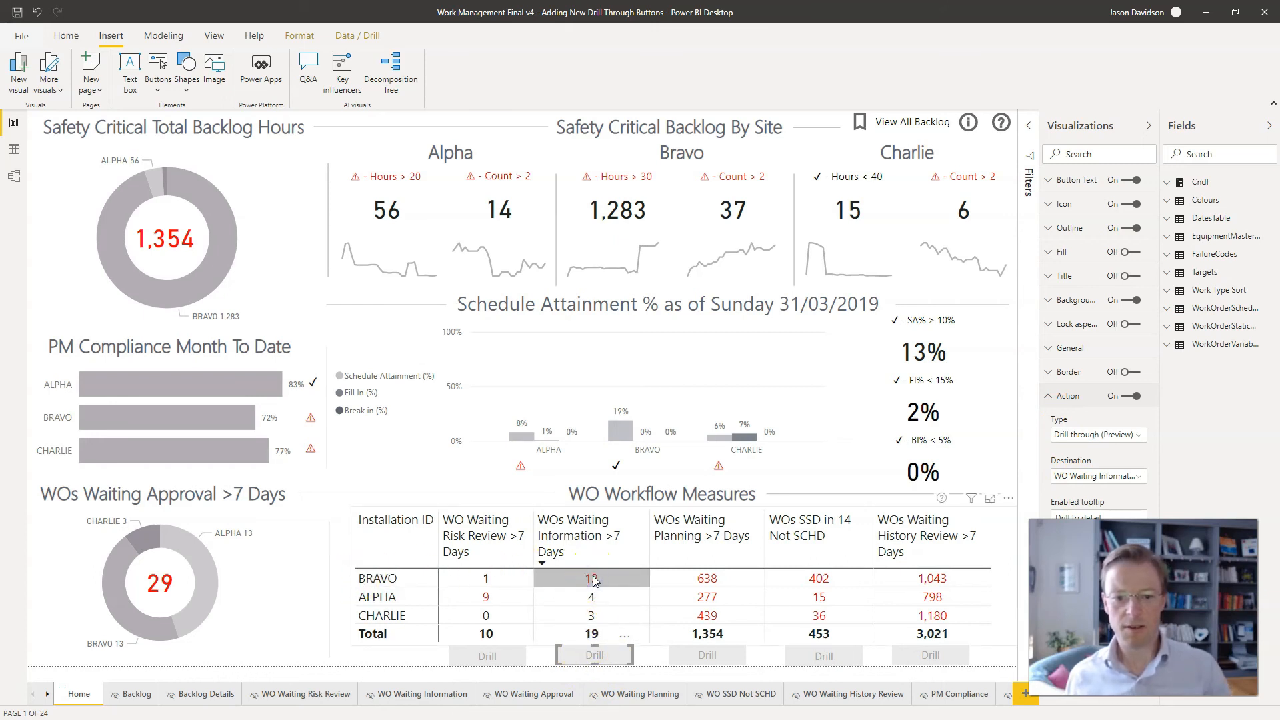
click(591, 657)
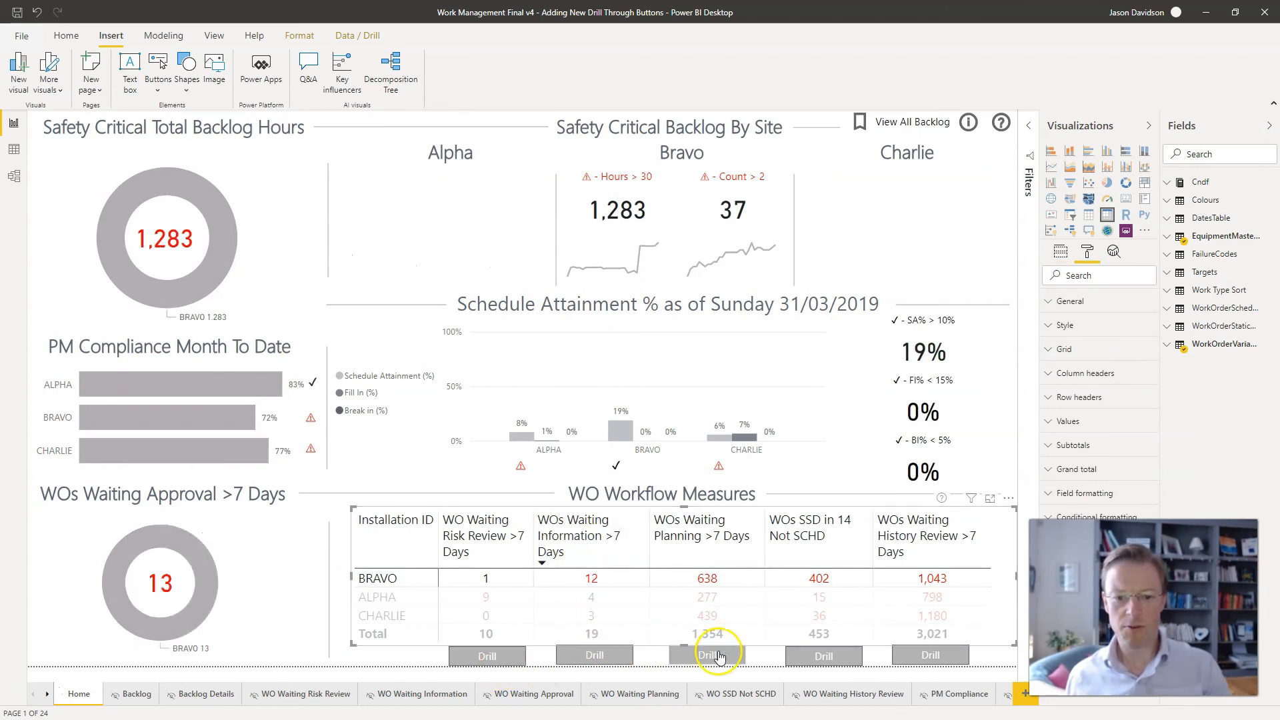
ctrl+click(596, 656)
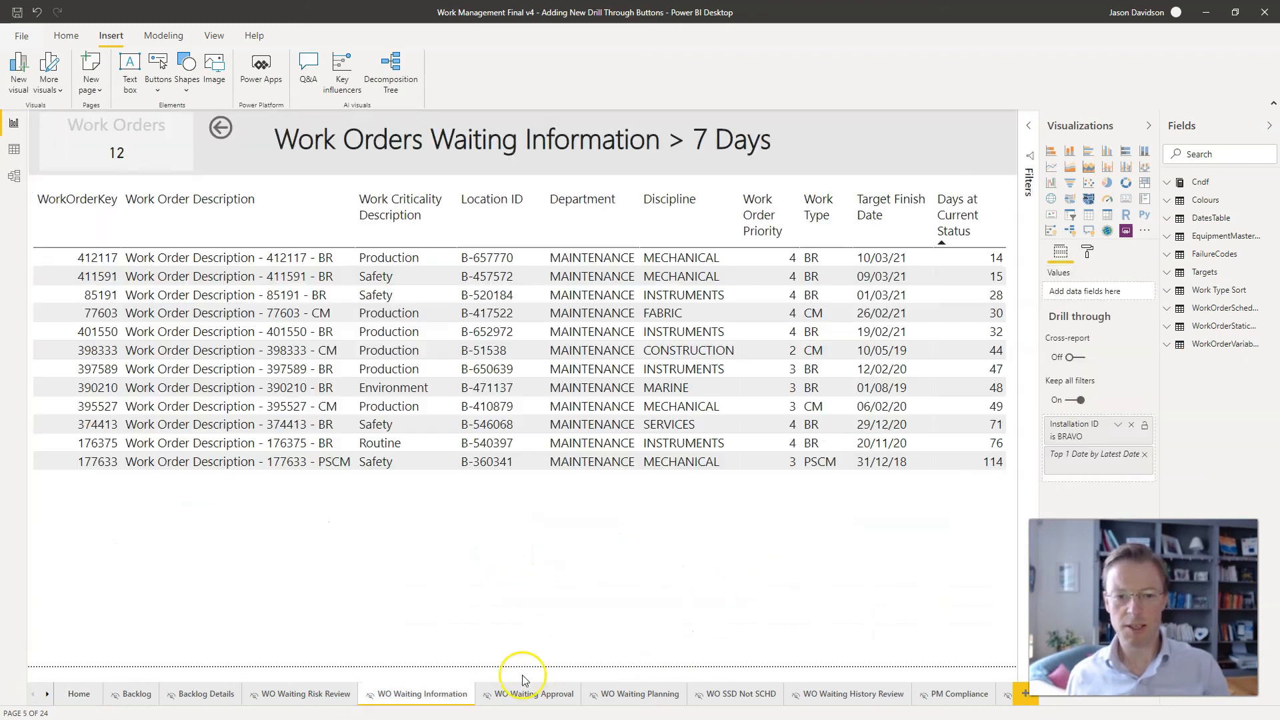
click(219, 127)
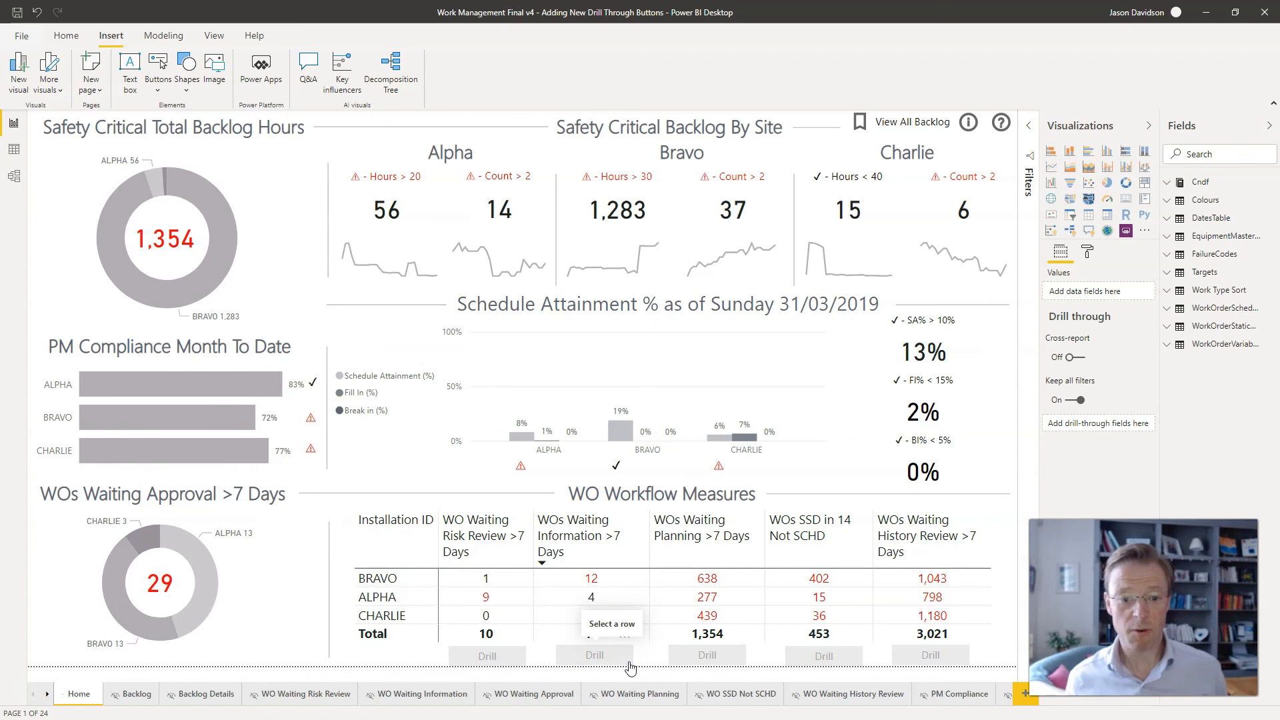
- Bring up the Drill through option for BRAVO's WOs Waiting Information >7 Days value and dismiss it without choosing a page
click(581, 579)
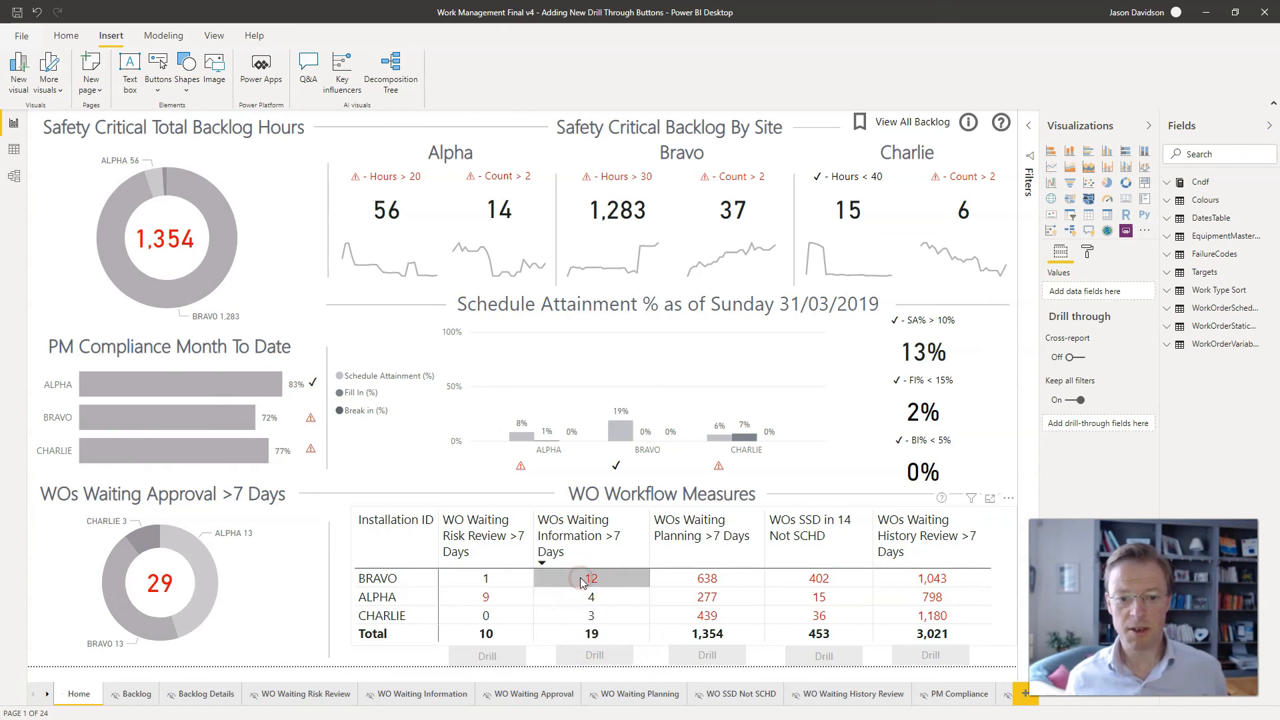
right_click(581, 580)
mouse_move(633, 632)
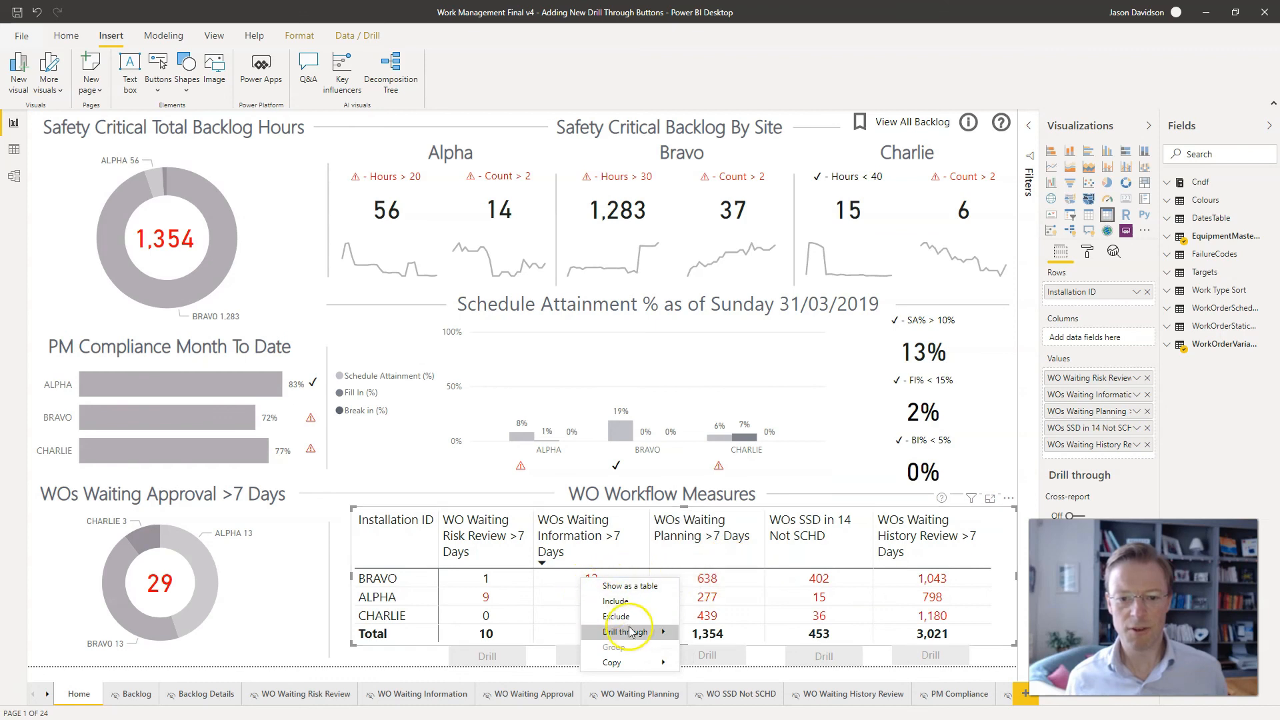
click(704, 677)
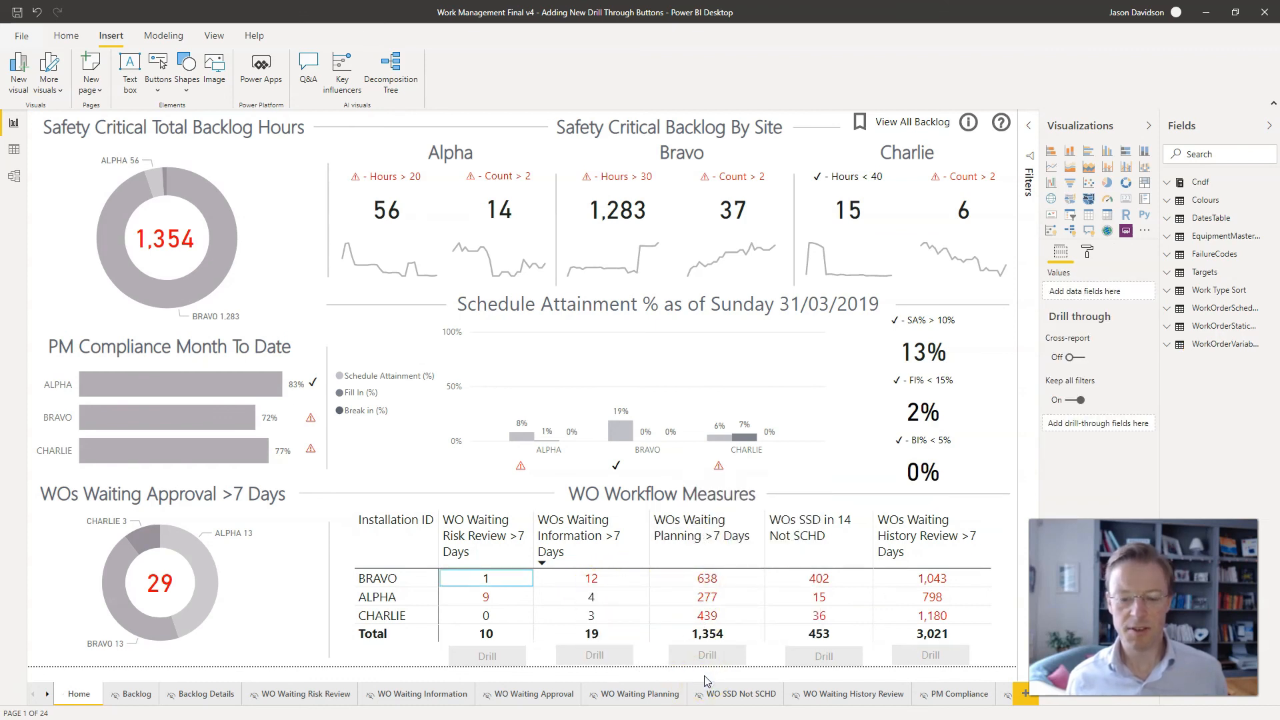